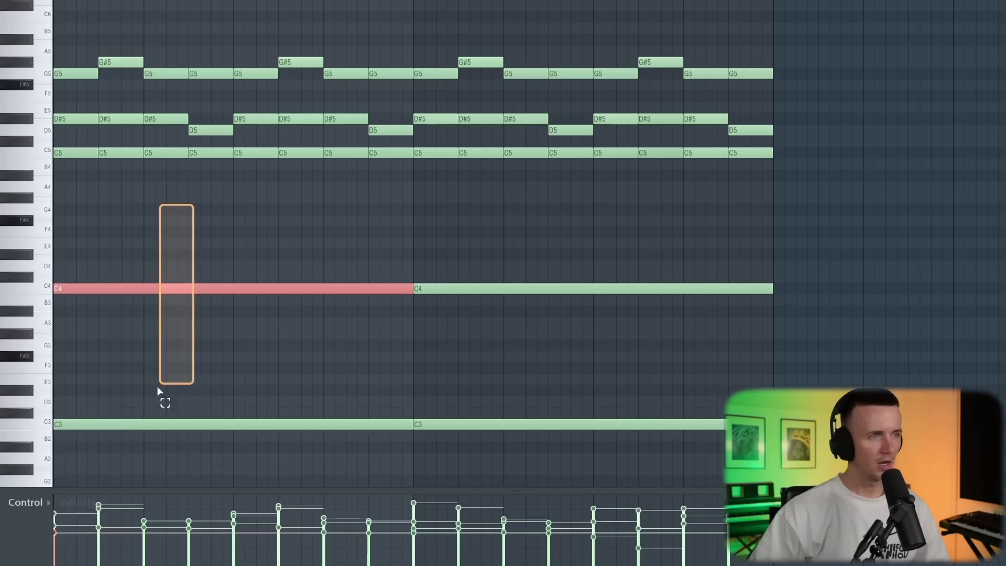
Add a one-bar D7 melody note in bar 3 and a one-bar D#7 note in bar 4 above the chords during playback
drag(162, 393, 162, 432)
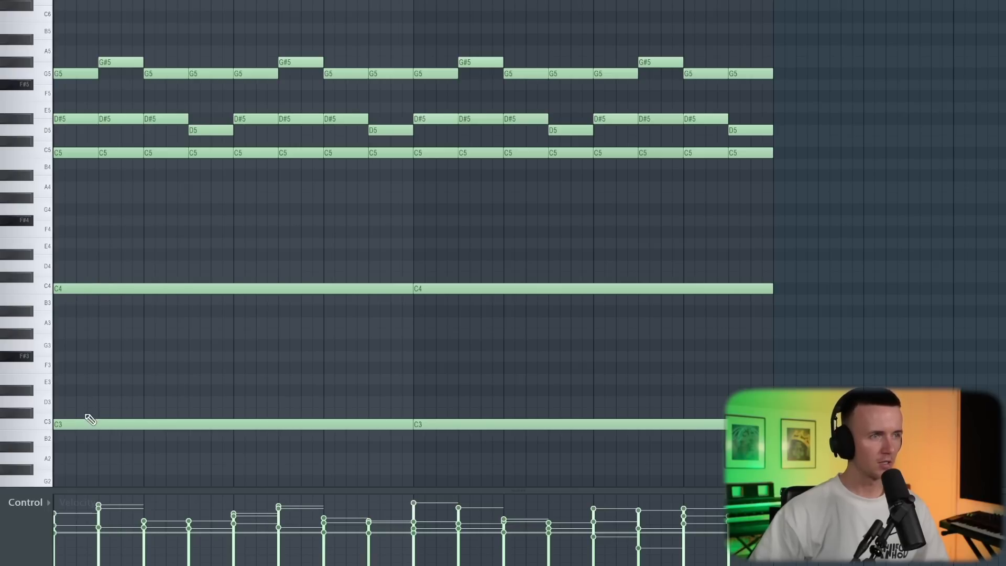
key(space)
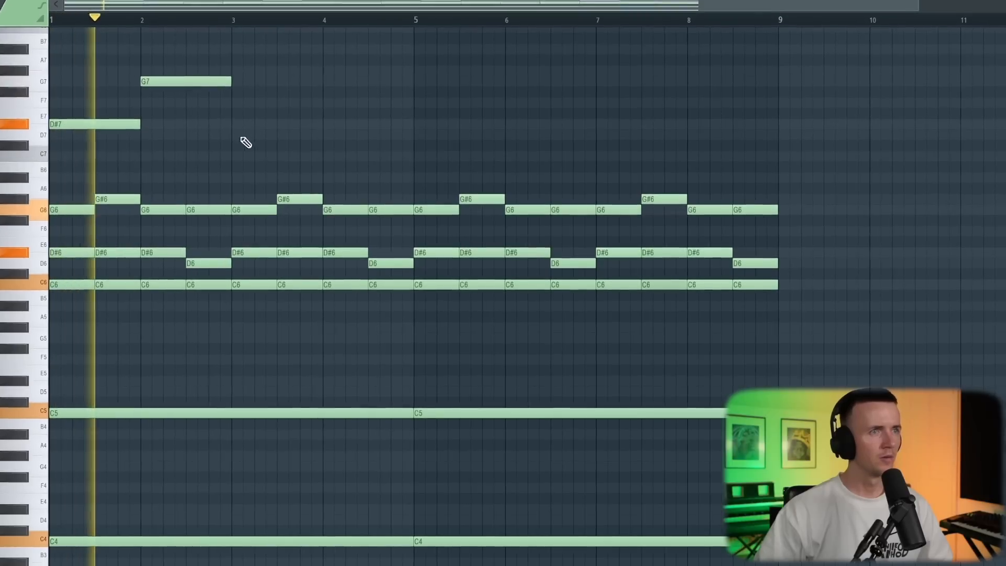
click(225, 133)
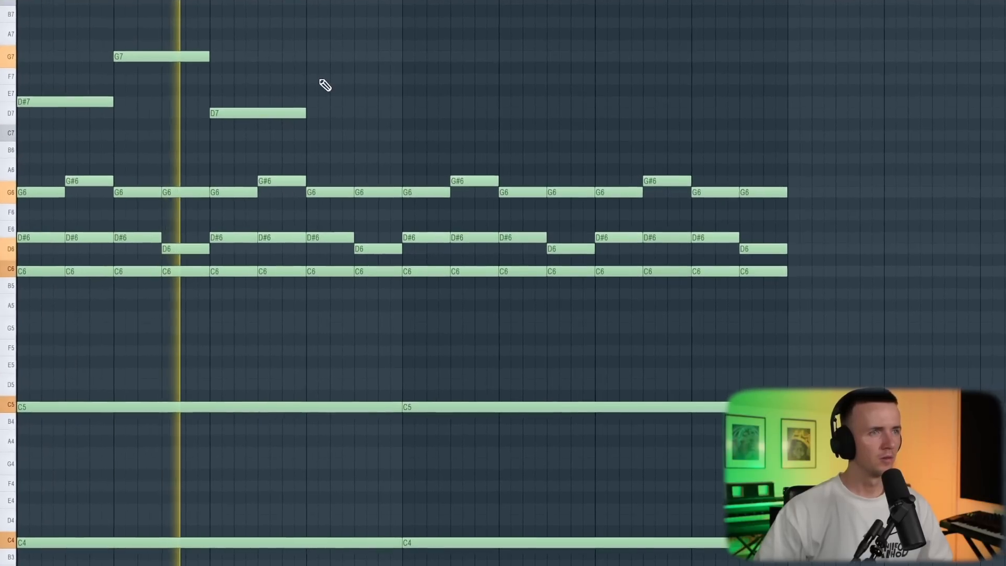
click(299, 89)
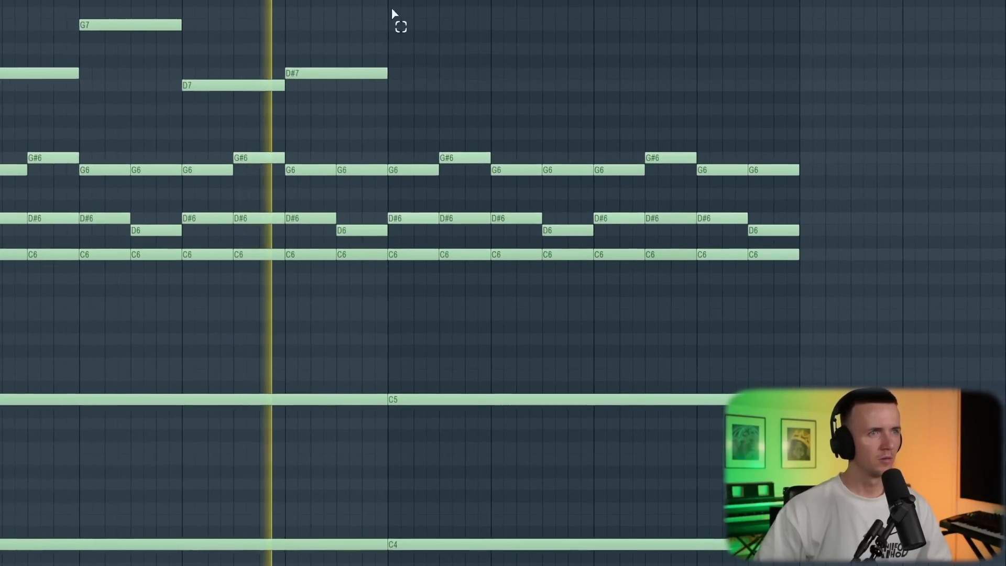
mouse_move(401, 31)
mouse_down()
mouse_move(29, 118)
mouse_move(489, 90)
mouse_move(413, 61)
mouse_up()
drag(742, 169, 414, 310)
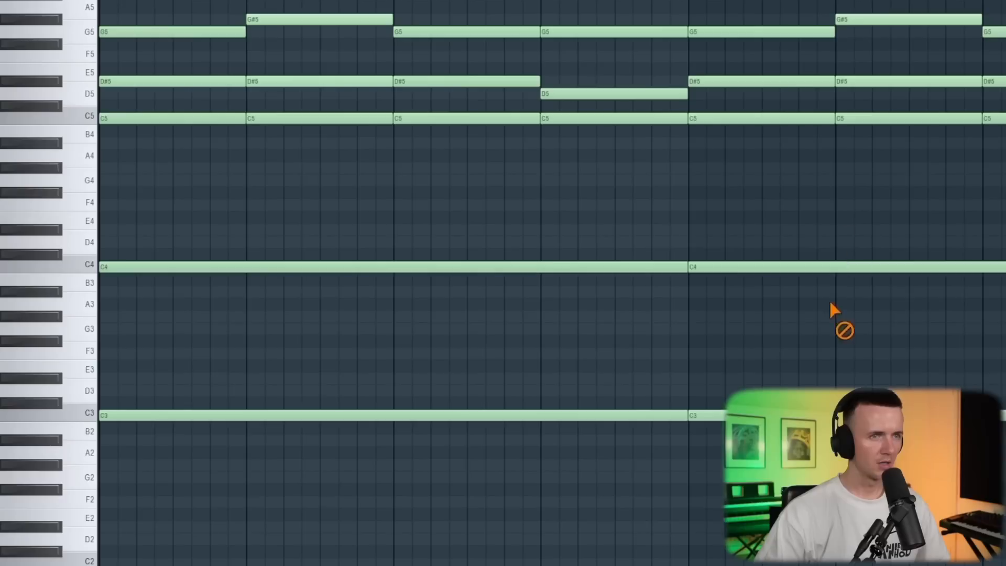
Erase a long bass note from the chord pattern and adjust band 6 of Pad 2's Fruity Parametric EQ 2 in the high mids
drag(833, 306, 460, 240)
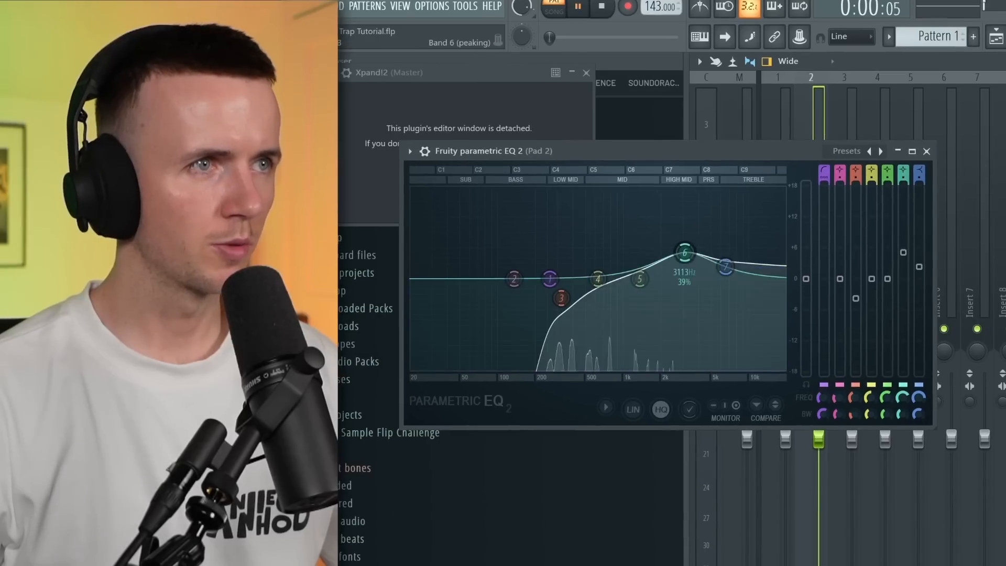
mouse_move(685, 254)
mouse_down()
mouse_move(724, 265)
mouse_move(653, 264)
mouse_move(691, 256)
mouse_up()
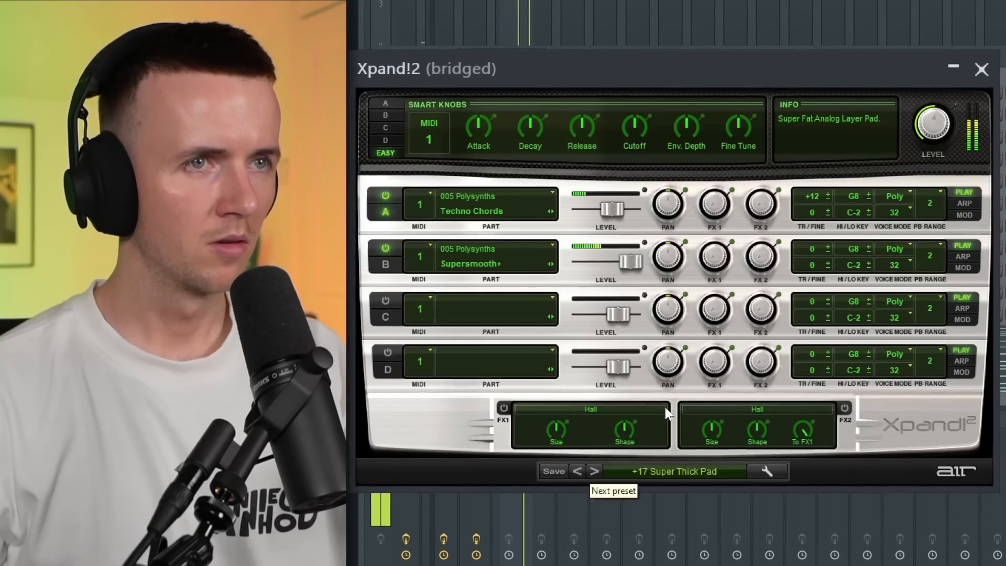
Close Pad 3's HalfTime window and place a two-bar G#6 note at the start of the new instrument's pattern, playing it back
mouse_move(911, 137)
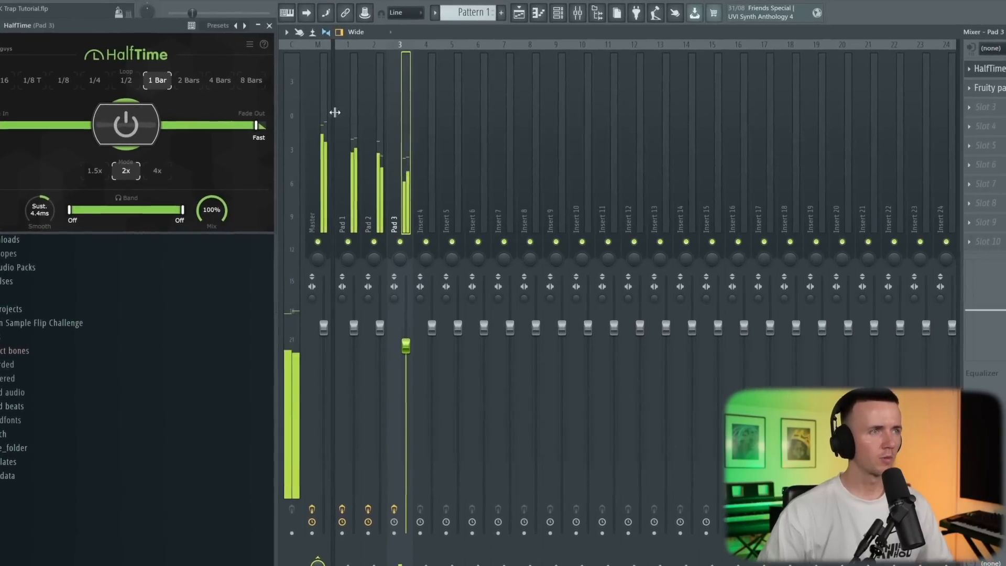
click(279, 34)
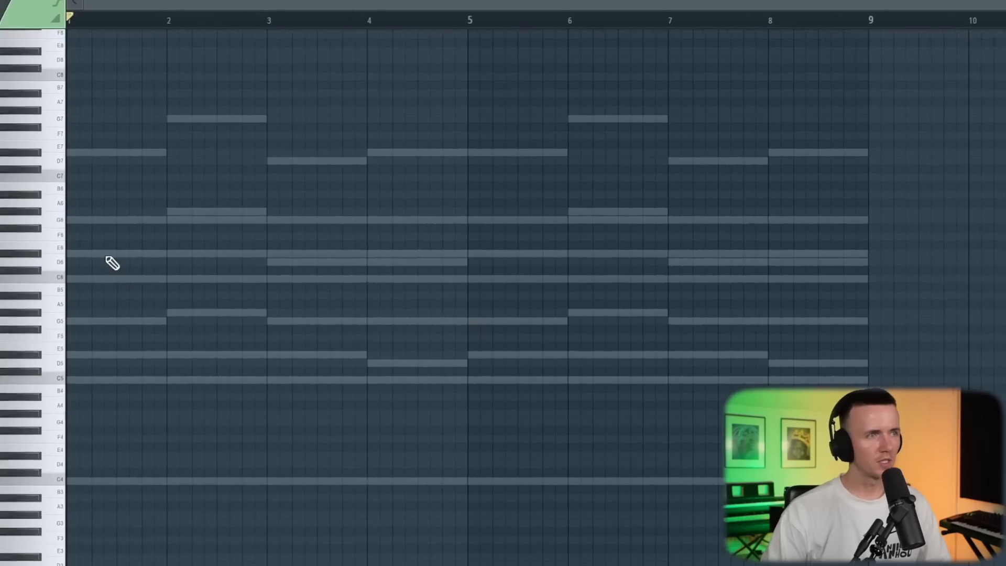
click(70, 211)
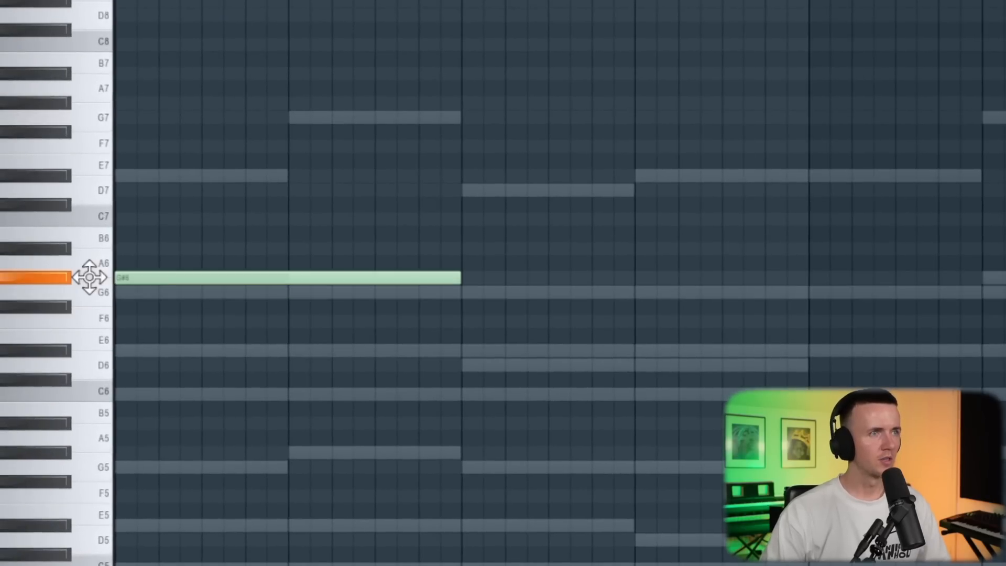
key(space)
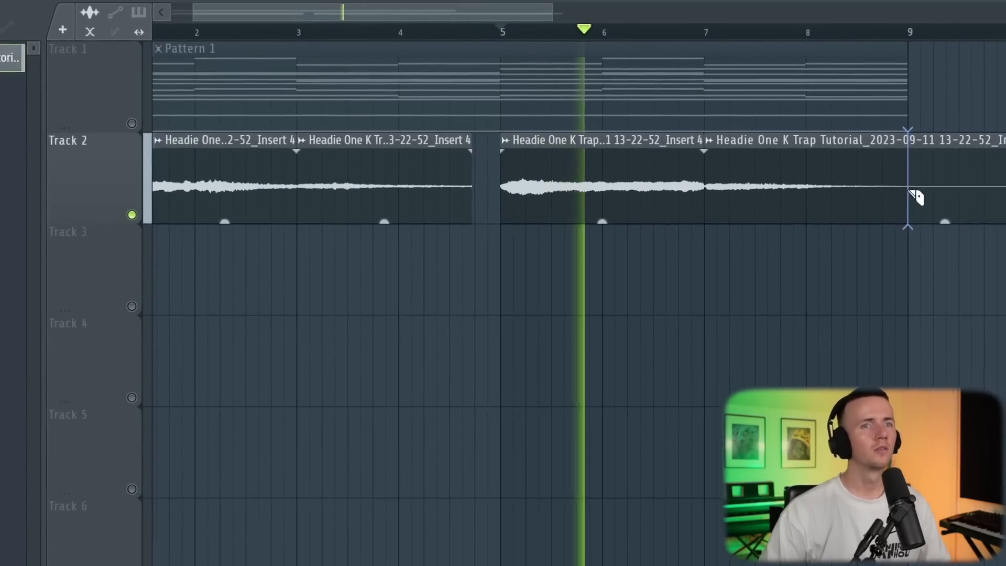
Slice the last audio clip on Track 2 at bar 9 and delete the leftover tail
drag(909, 191, 911, 286)
key(b)
right_click(969, 150)
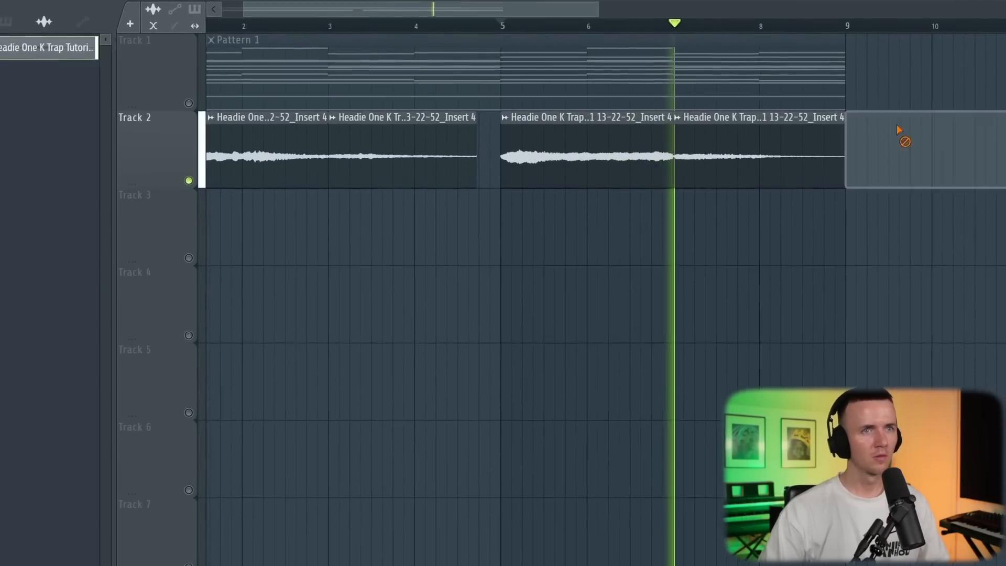
scroll(793, 315, down, 2)
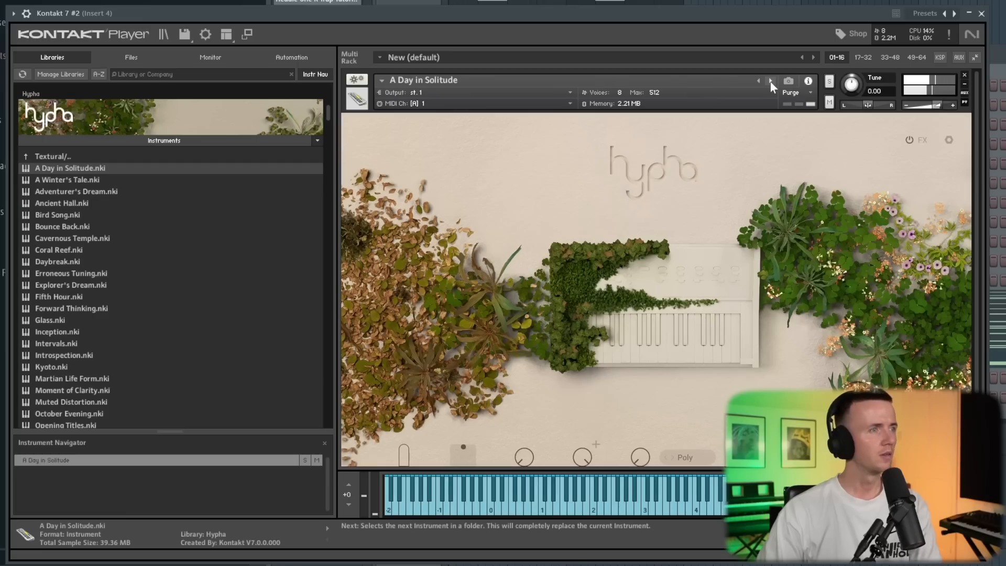
Load the instrument following A Day in Solitude in the Hypha library and adjust the Tremolator output level on Insert 8
click(771, 82)
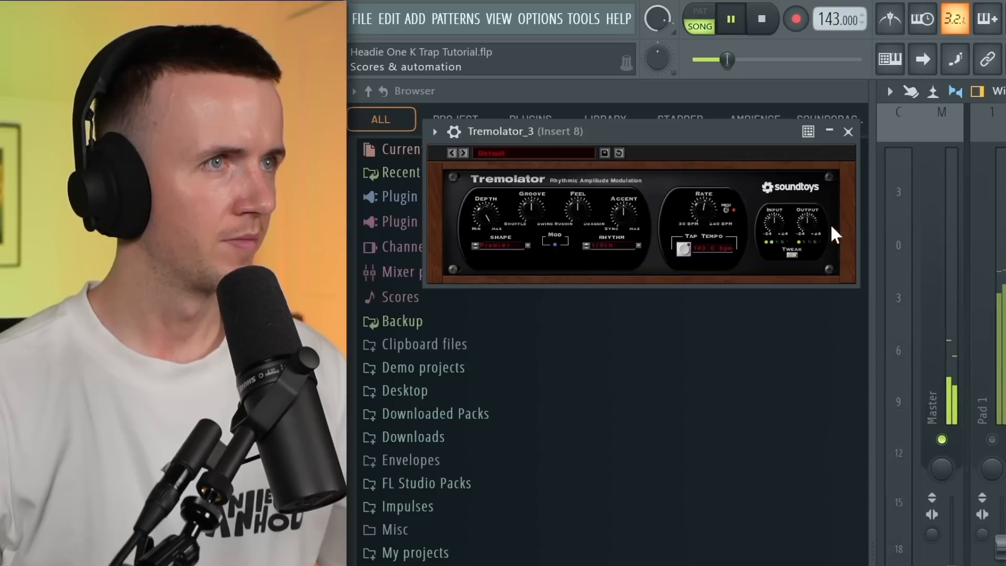
drag(810, 225, 812, 216)
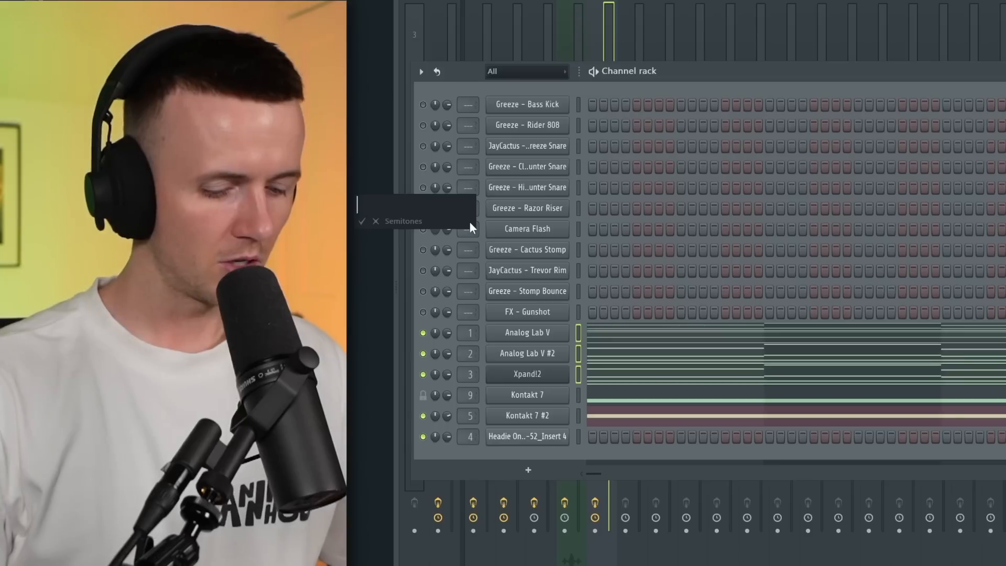
Transpose the pattern's melodic channels by the chosen number of semitones
key(Return)
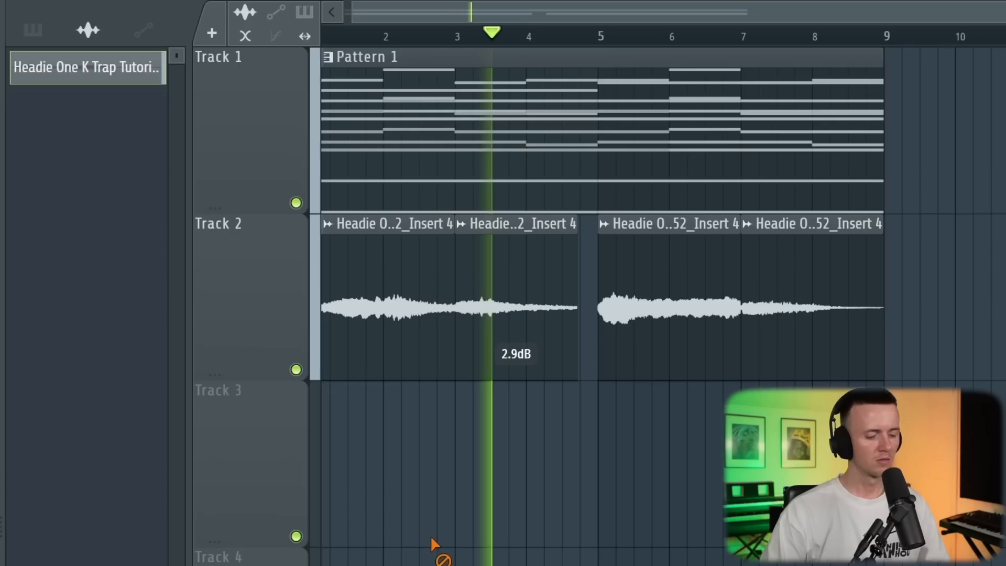
scroll(431, 540, down, 2)
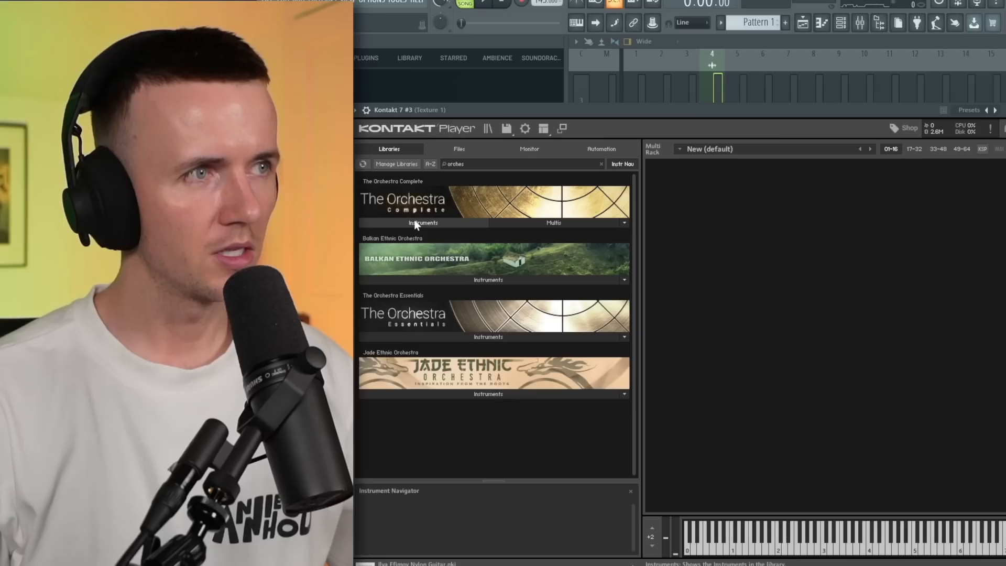
Load 03 Low Brass Sustain from The Orchestra Complete's 05 Low Brass instruments into the empty Kontakt rack
click(415, 221)
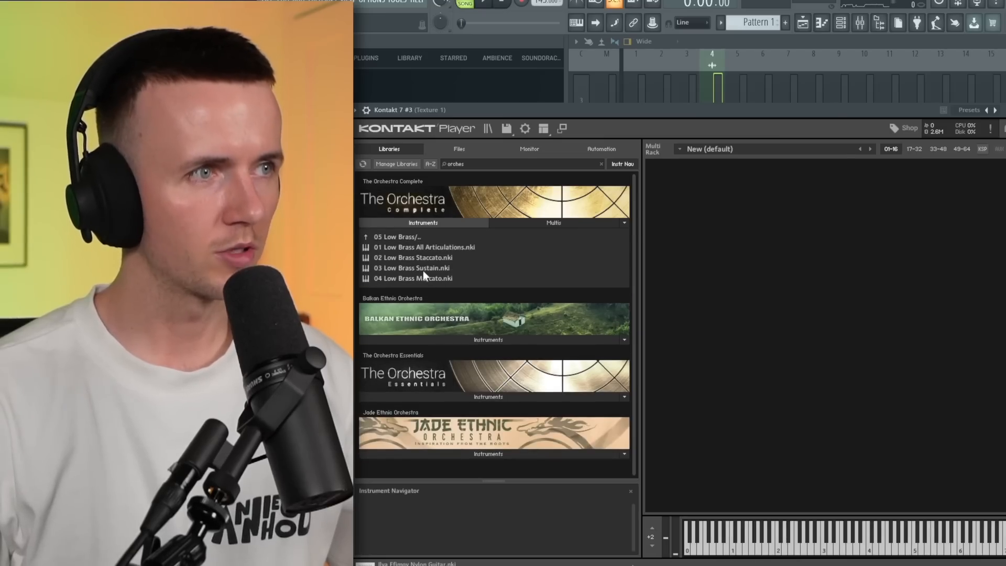
drag(421, 268, 844, 314)
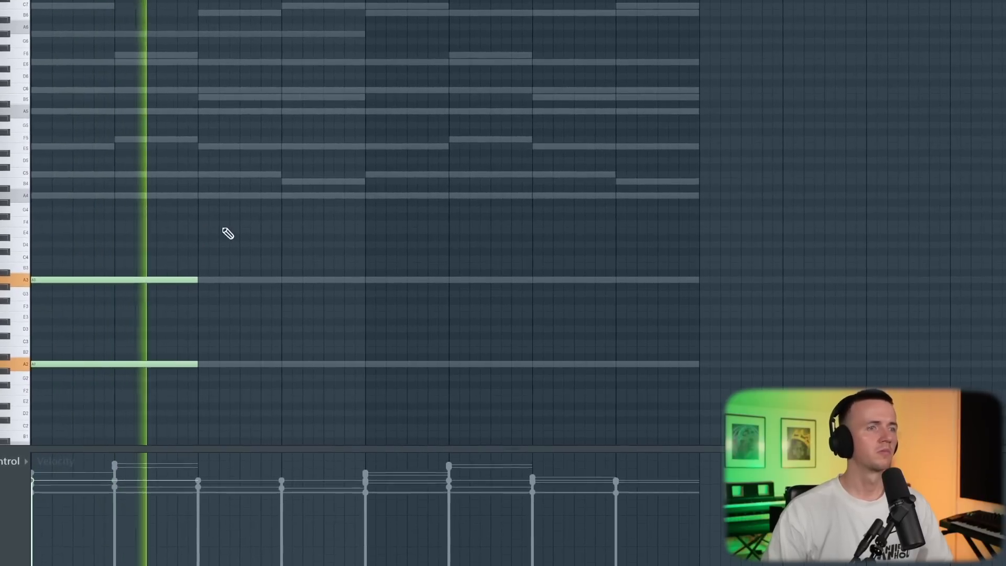
Select the two-bar A2 and A3 brass notes and copy them to the start of bar 5
drag(303, 230, 117, 384)
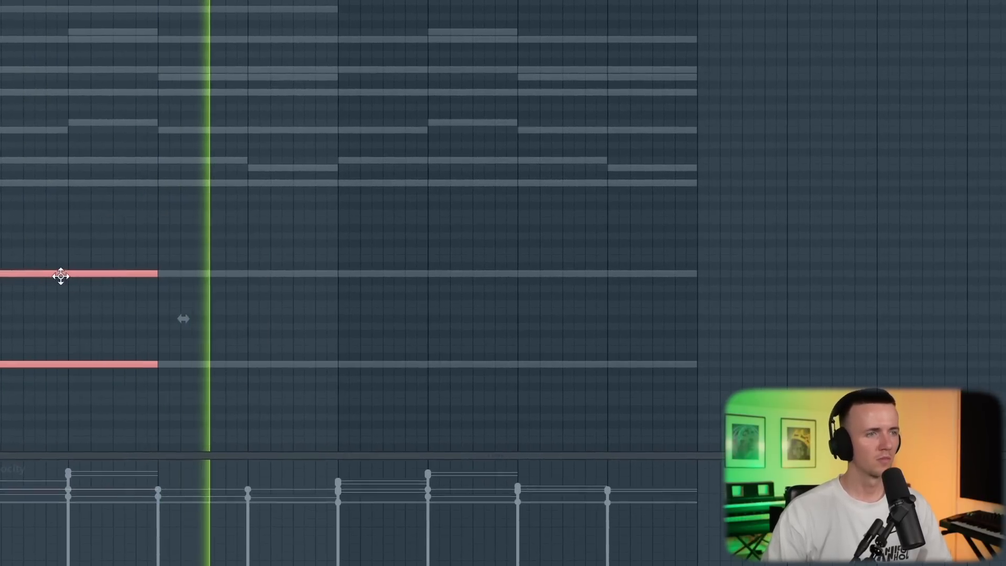
drag(74, 275, 424, 288)
key(ctrl+d)
key(ctrl+a)
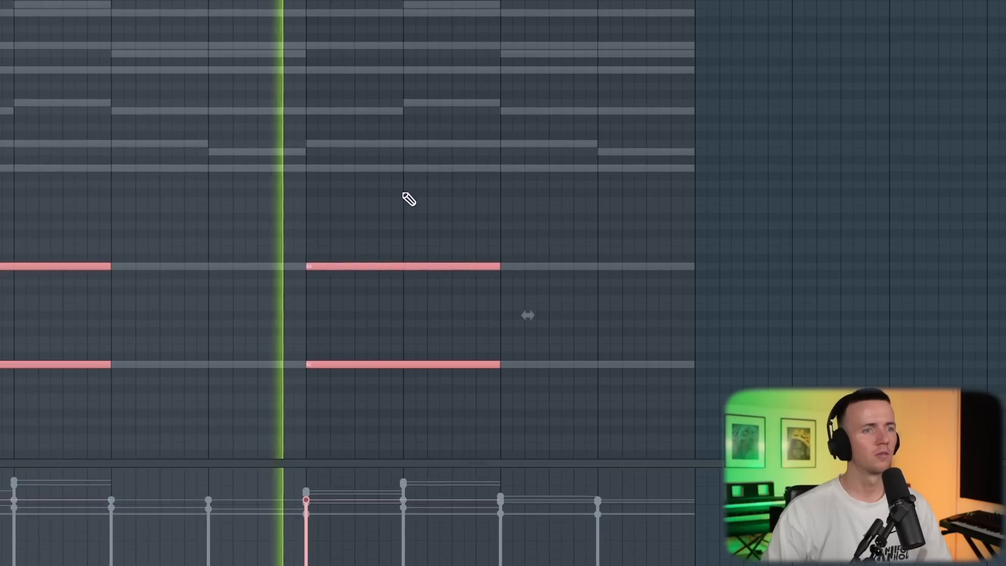
ctrl+click(398, 192)
scroll(403, 183, down, 3)
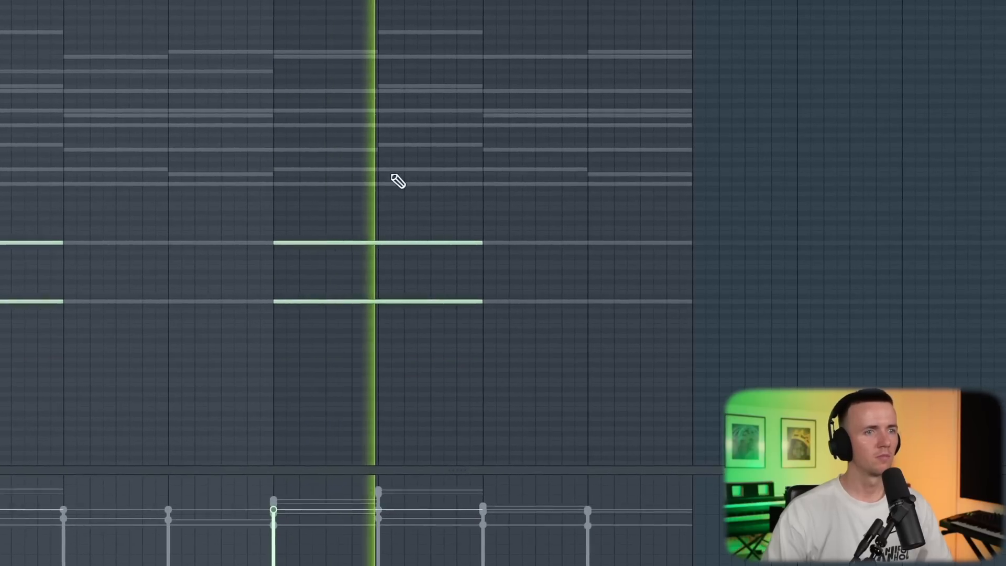
scroll(395, 180, up, 3)
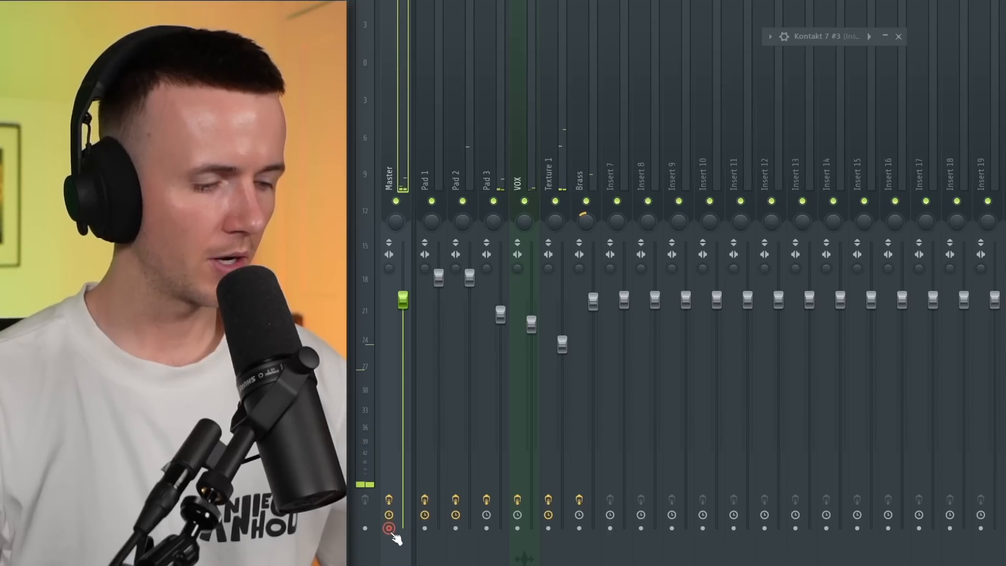
Render the armed Master track to an audio clip in the playlist and audition the resampled clip
key(alt+r)
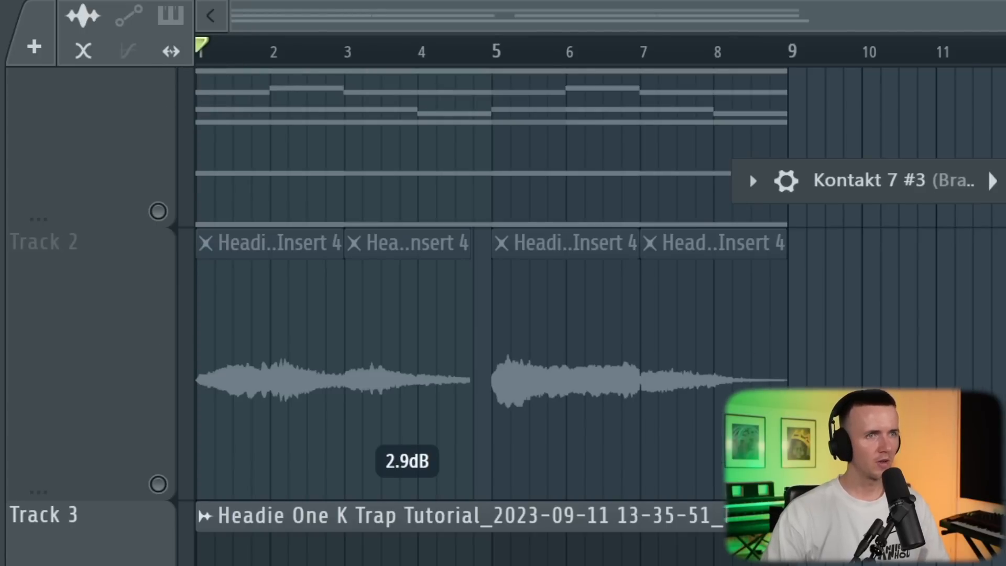
key(space)
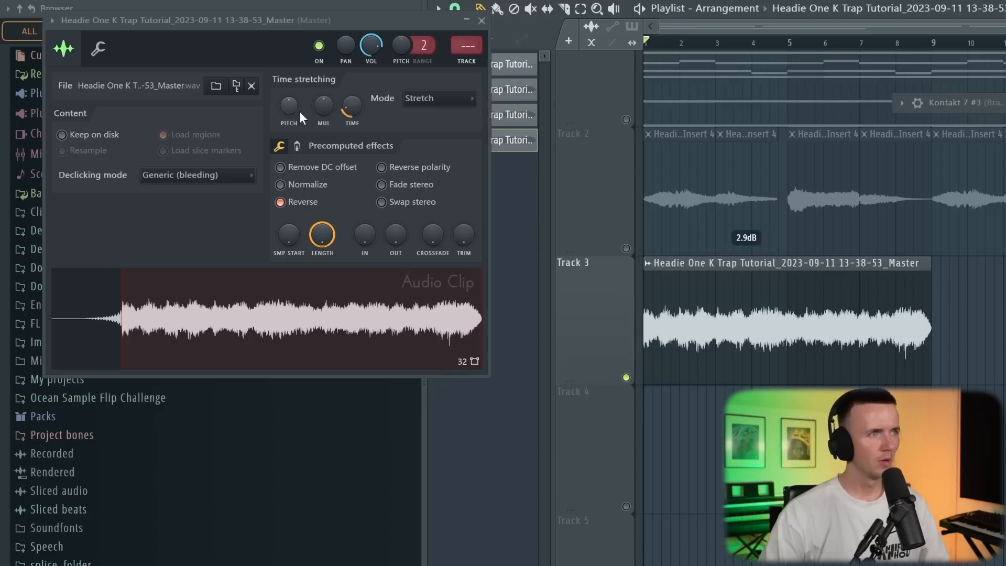
key(space)
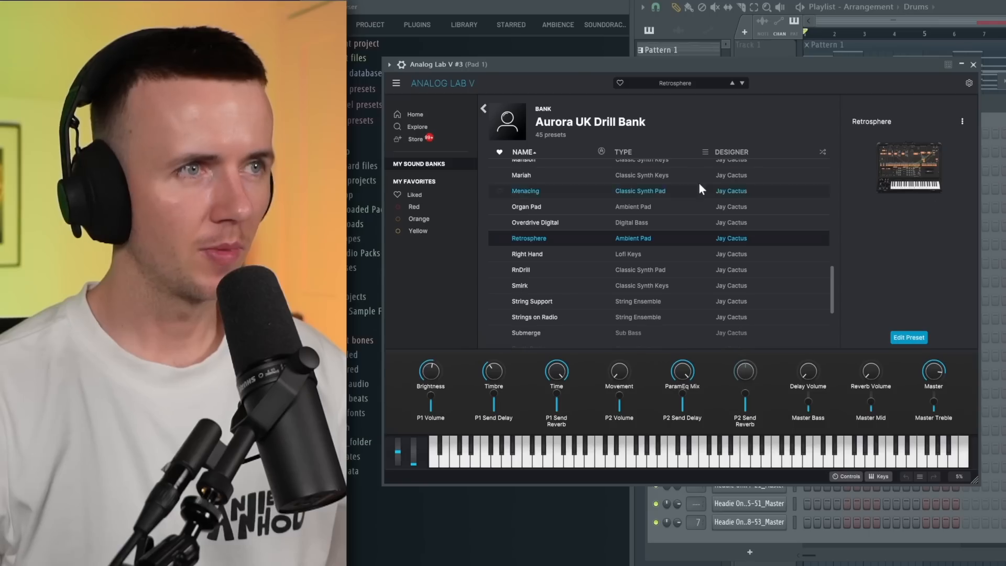
scroll(690, 260, up, 2)
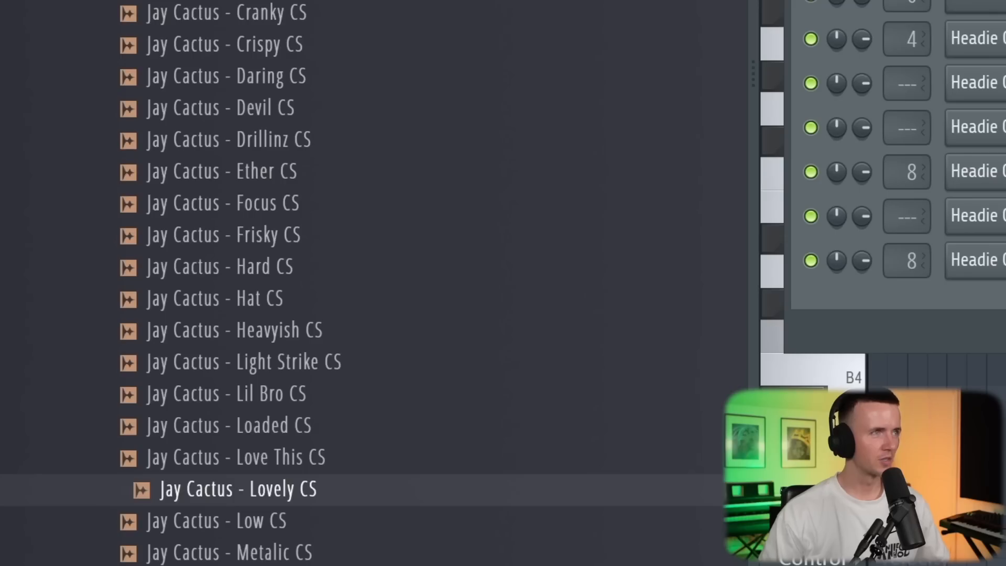
Audition the Jay Cactus CS samples, including Perfect CS, and load Jay Cactus - Perfecter CS into the project
scroll(313, 152, down, 3)
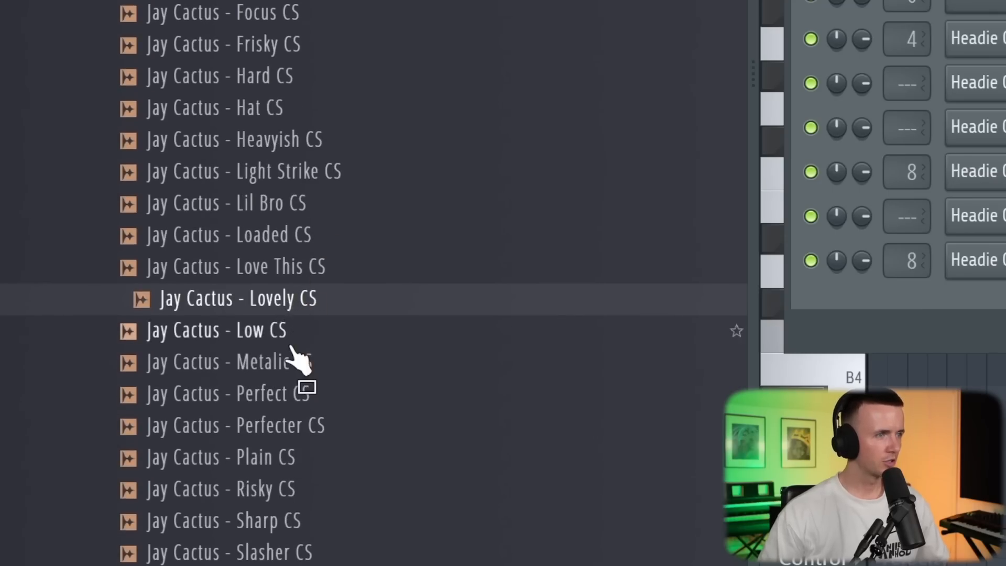
click(292, 396)
click(292, 427)
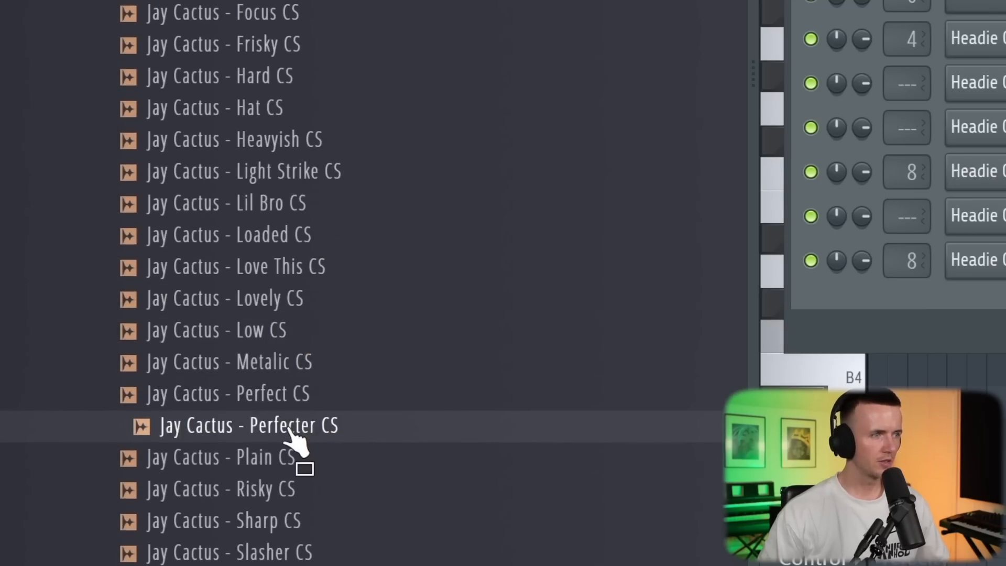
drag(290, 429, 1005, 0)
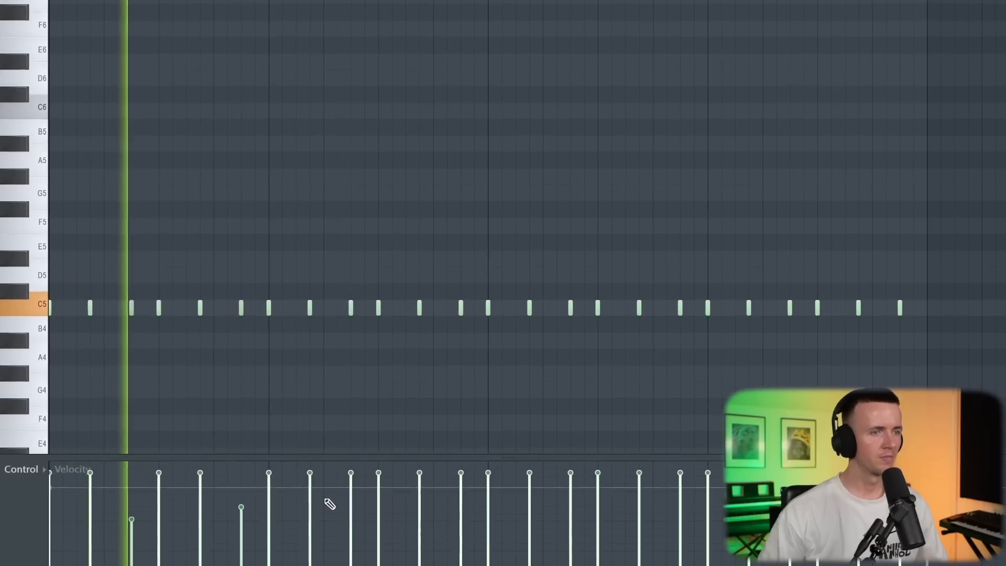
Lower the velocity of every third C5 hit from the third bar onward to about half
click(351, 510)
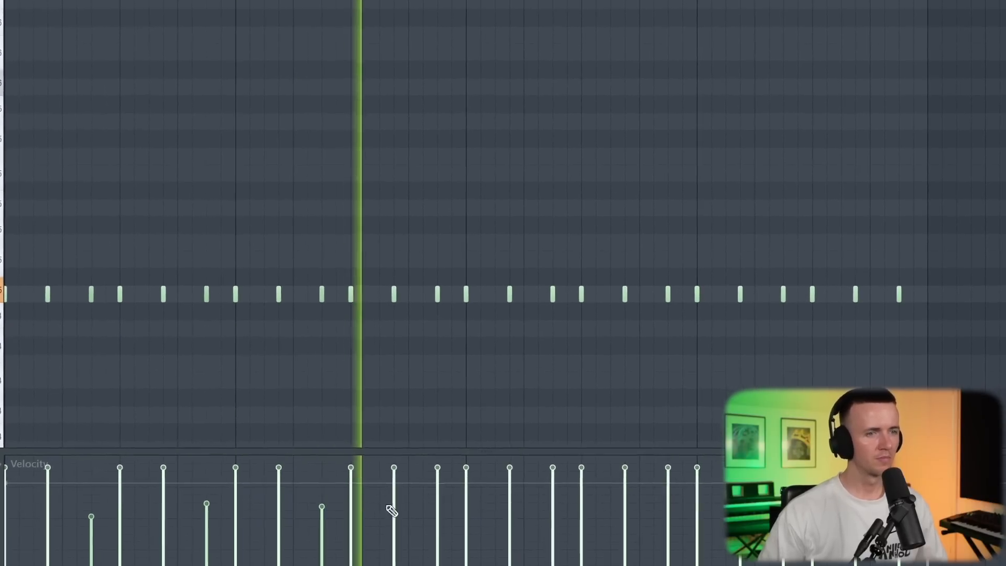
click(437, 512)
click(552, 510)
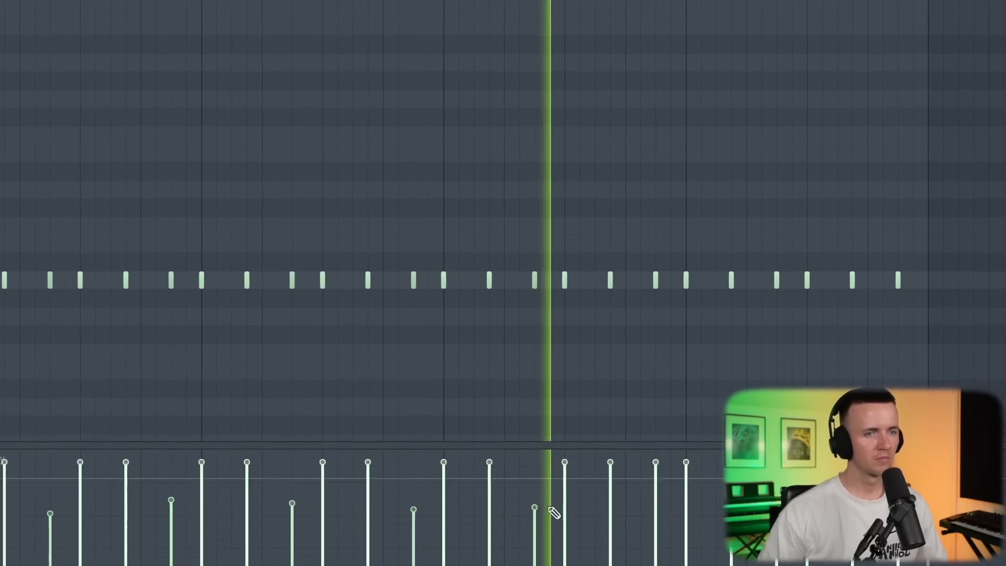
click(652, 507)
click(774, 507)
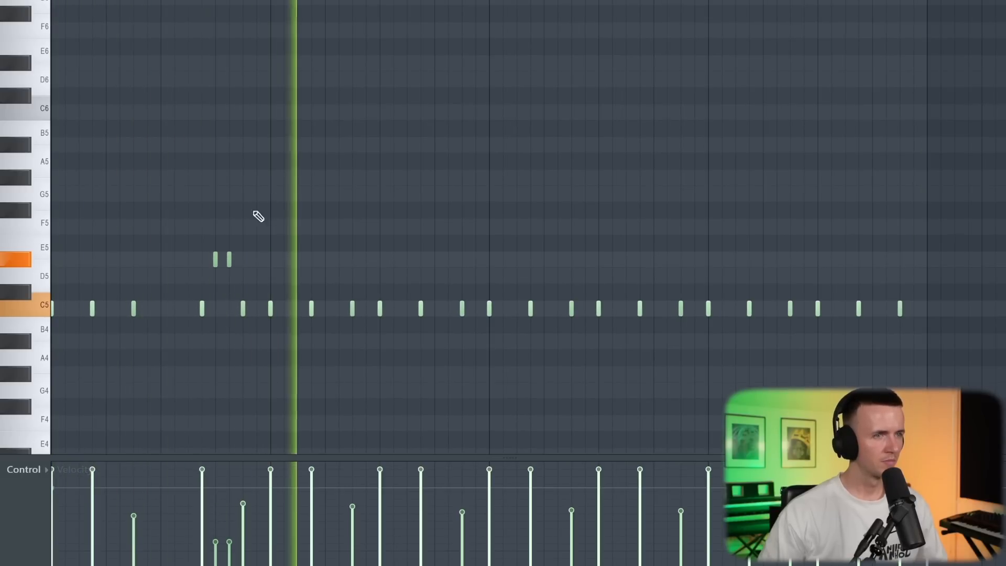
Play back the percussion pattern and move the chopped D#5 roll slightly later and lower in pitch
key(space)
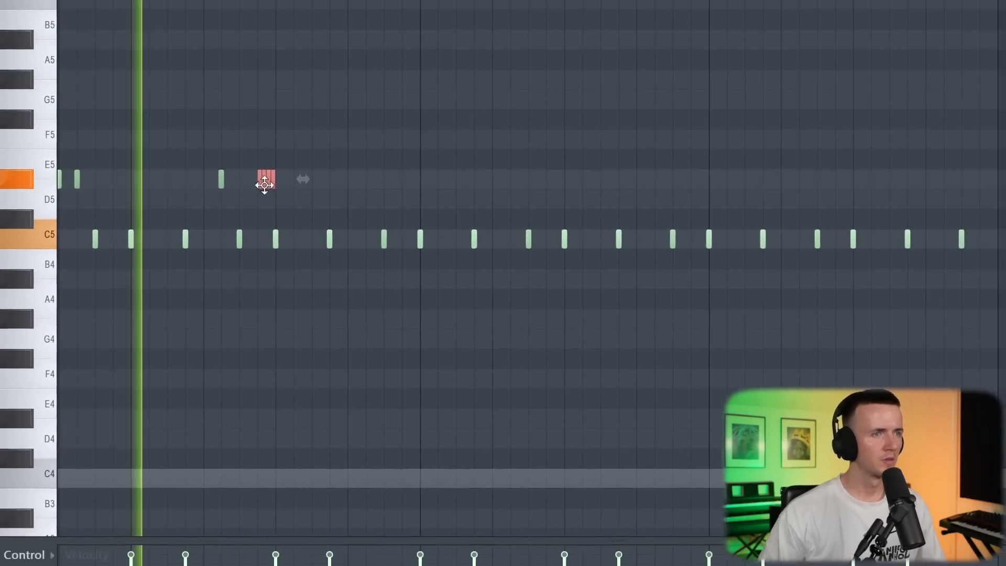
drag(264, 184, 298, 220)
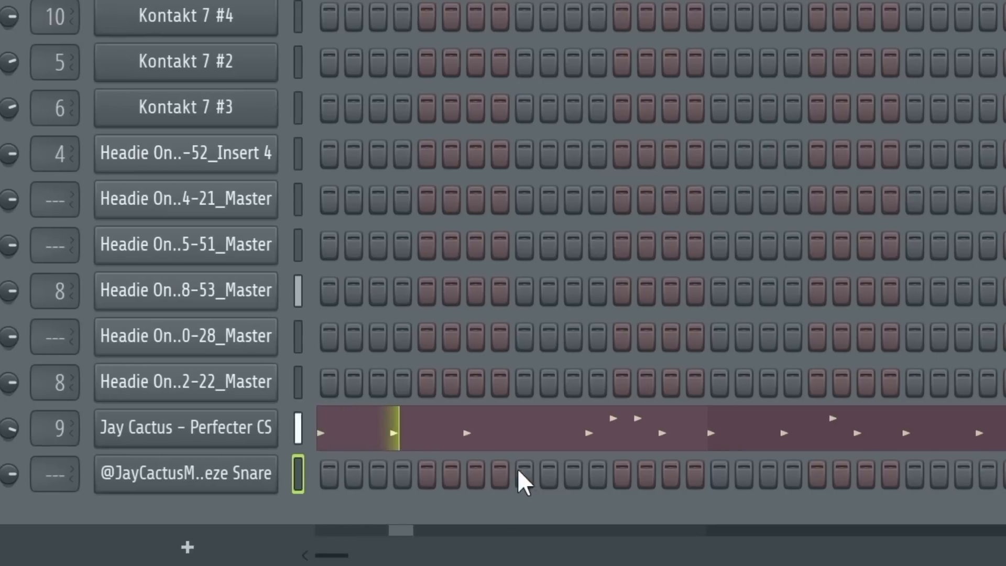
Place snare hits on steps 9, 23 and 29 of the Jay Cactus snare channel and continue the hits through the pattern
click(521, 473)
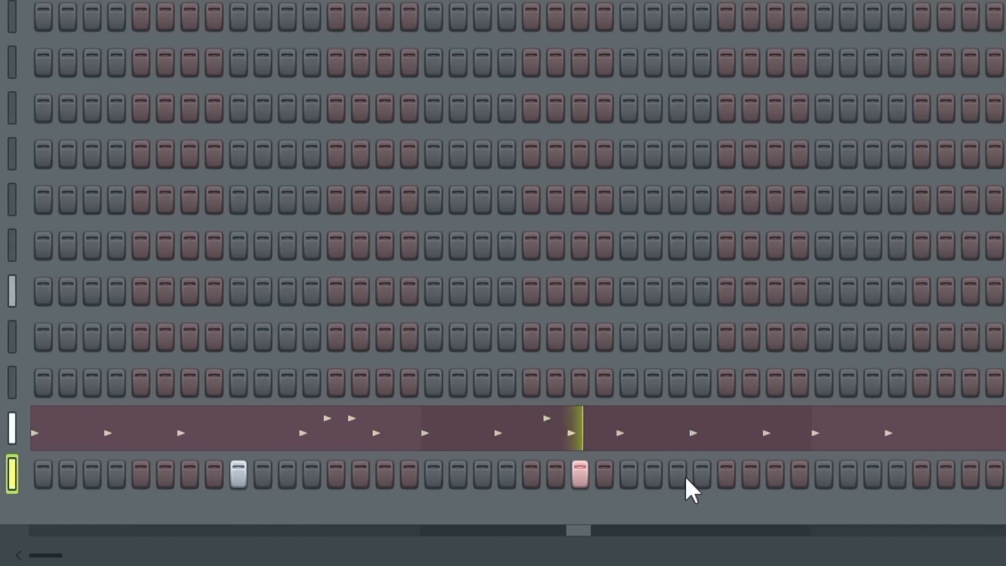
click(726, 475)
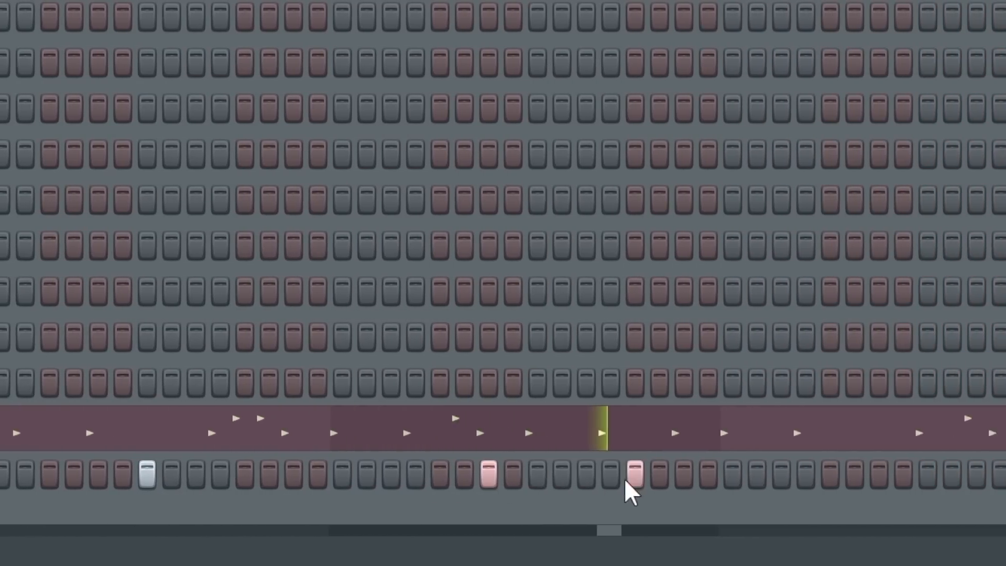
click(740, 476)
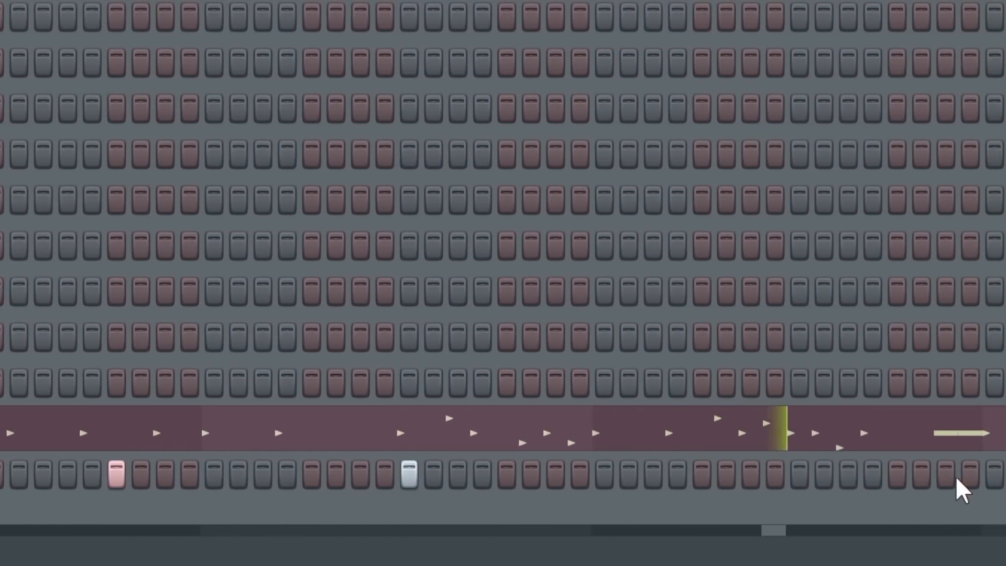
click(894, 476)
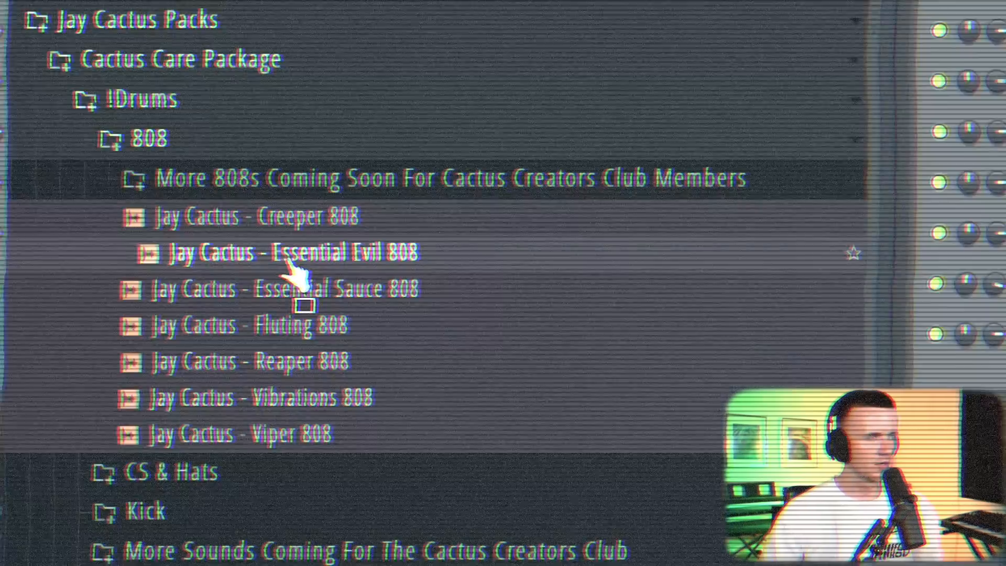
Load Jay Cactus - Essential Evil 808 and draw its opening C5 bass notes with a short D#5 hit
drag(292, 254, 333, 465)
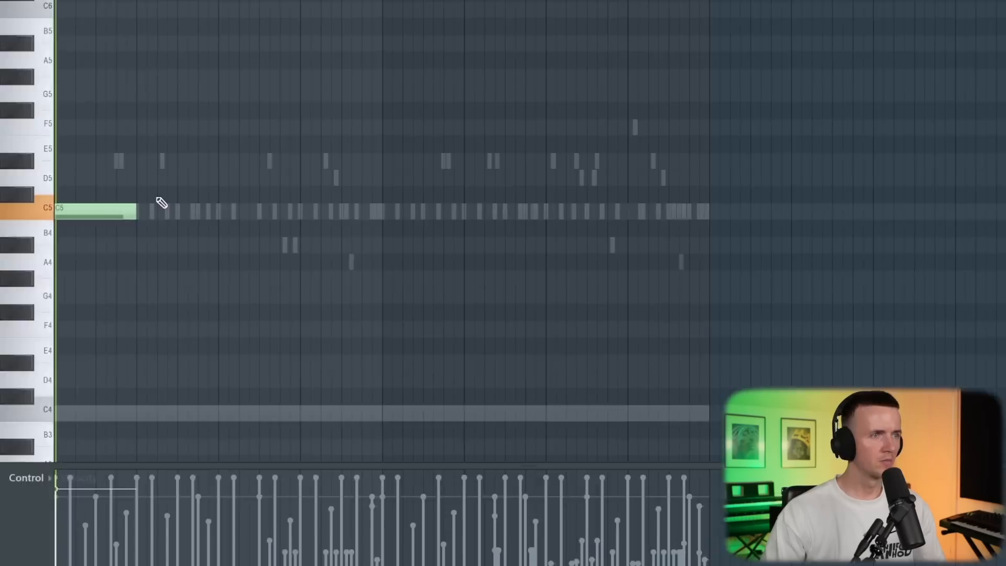
right_click(218, 162)
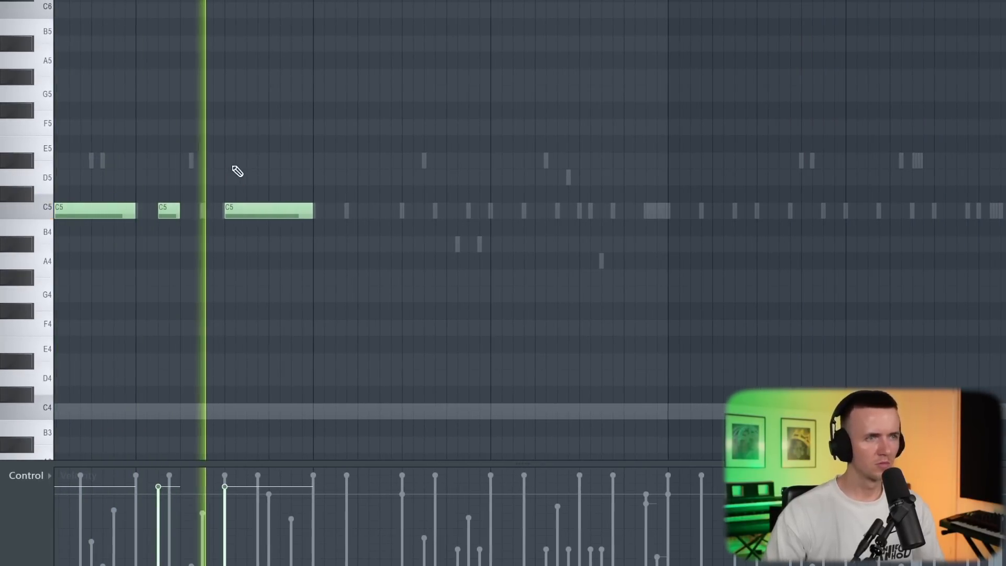
click(306, 211)
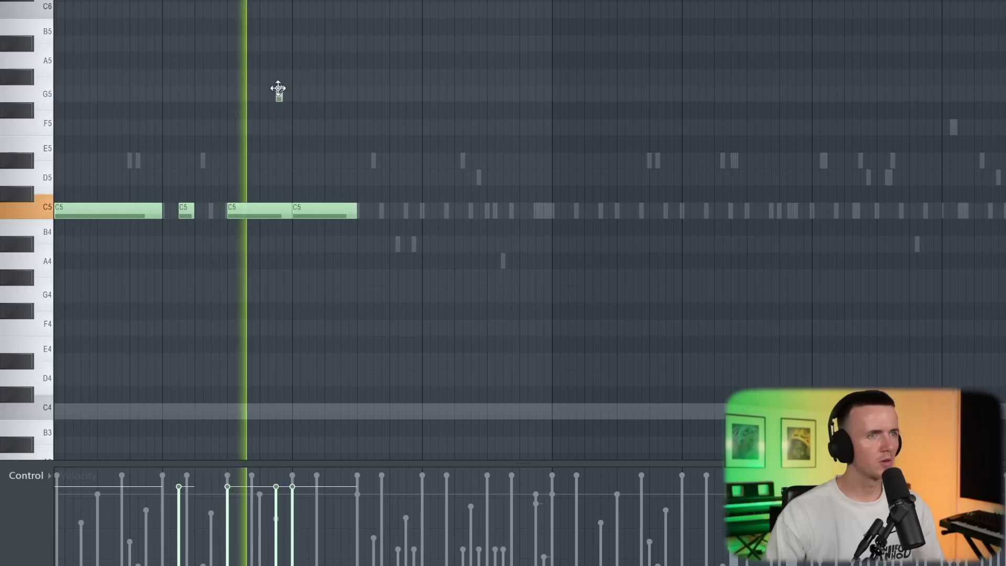
click(282, 161)
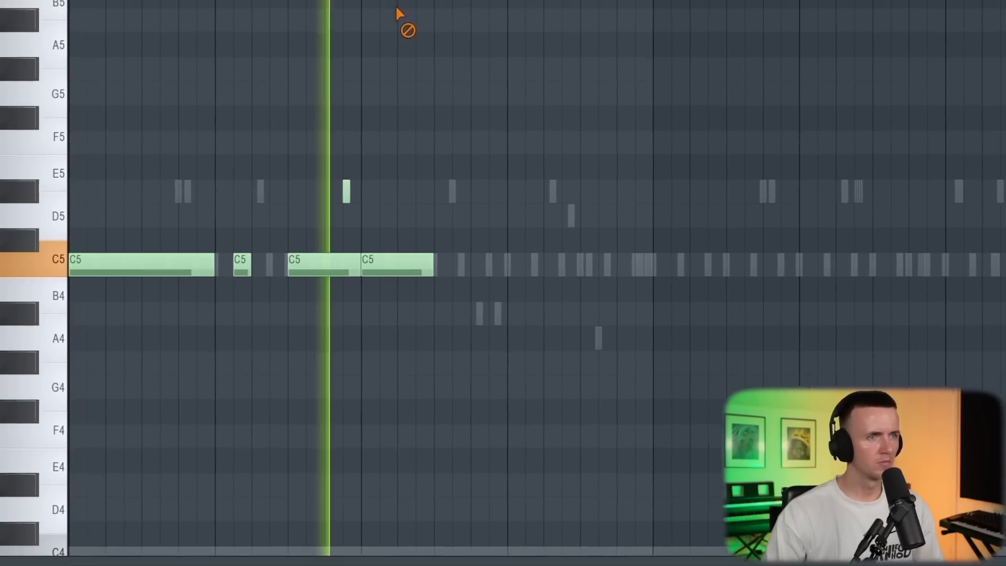
Extend the 808 line through the pattern with C5, D#5 and D5 notes and higher G#5 to G5 movements
click(433, 202)
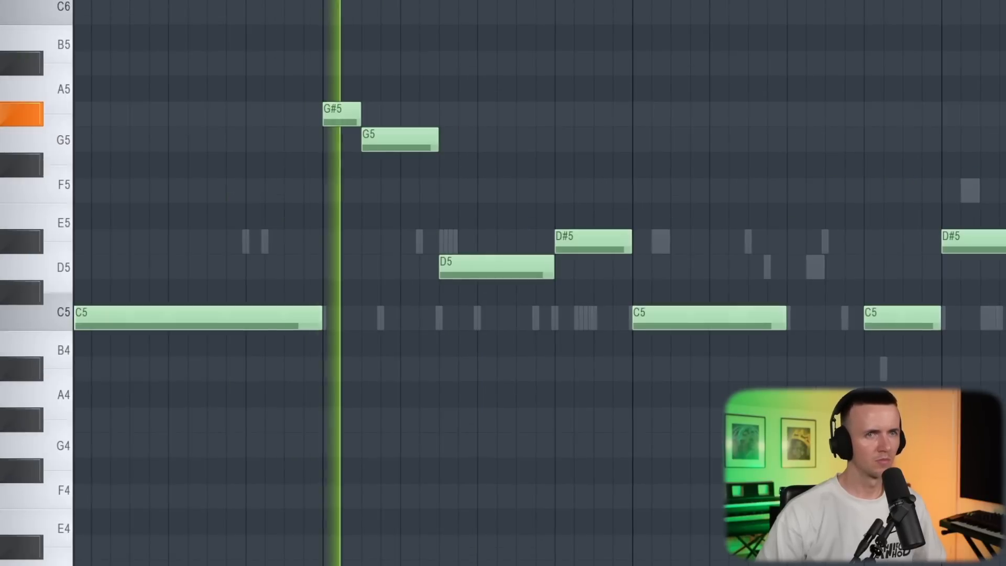
scroll(996, 194, down, 3)
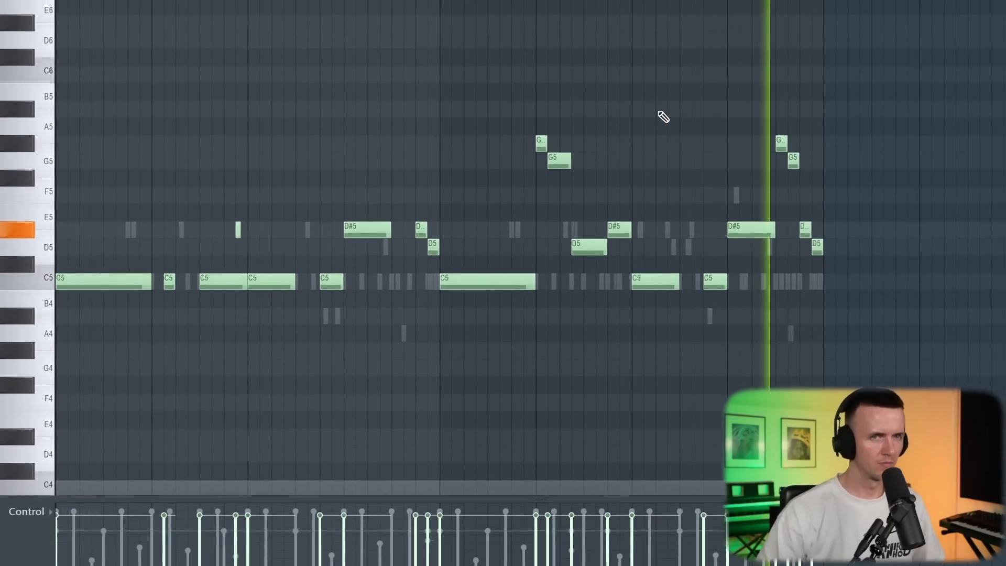
scroll(662, 115, down, 2)
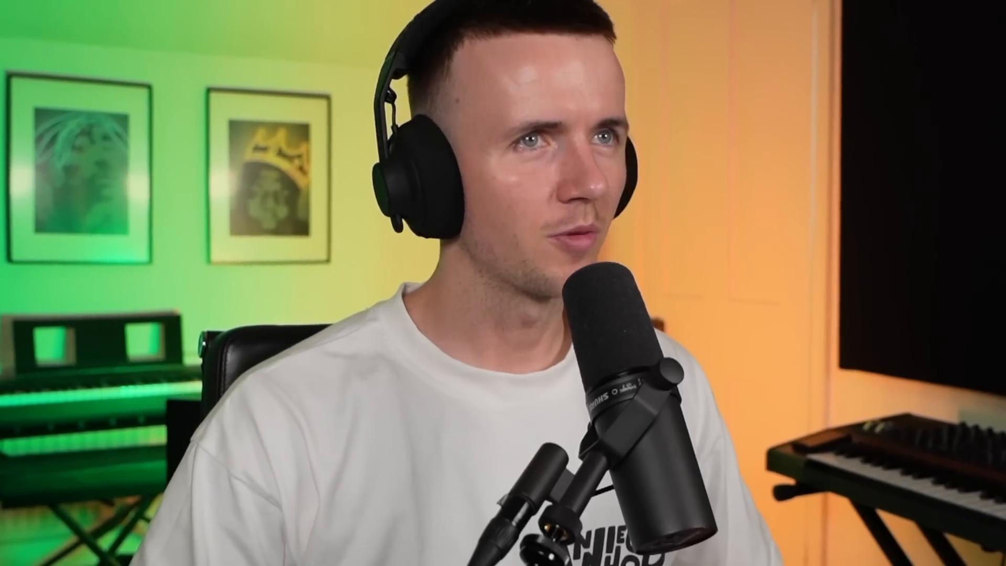
Raise the G5 and D#5 notes near the end of the 808 pattern by one octave
drag(251, 48, 386, 362)
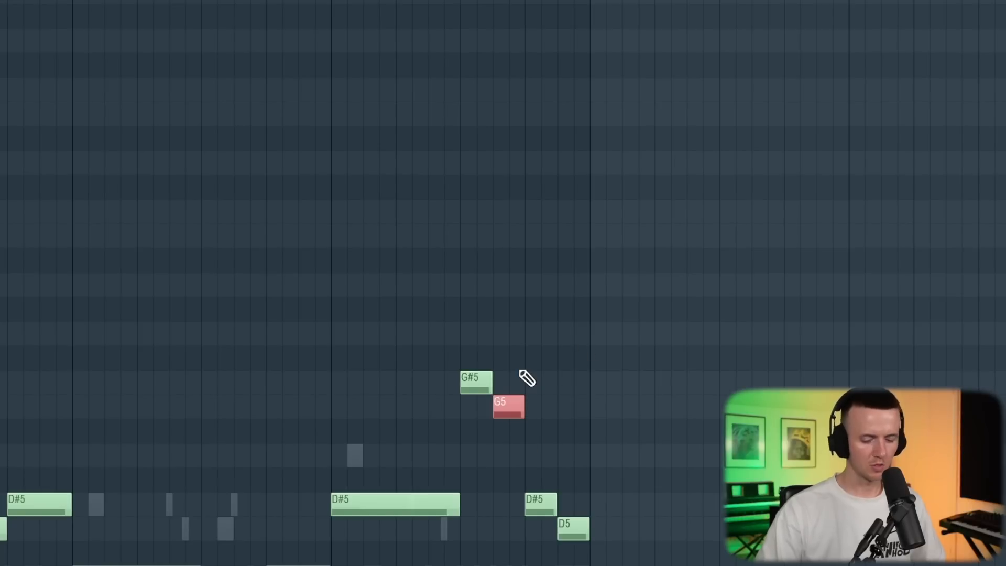
key(ctrl+Up)
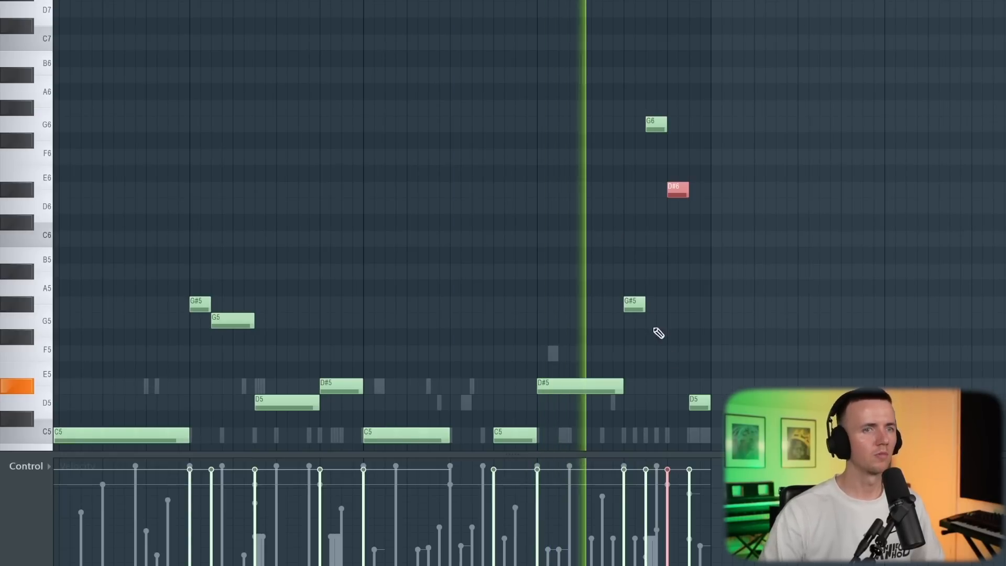
key(ctrl+a)
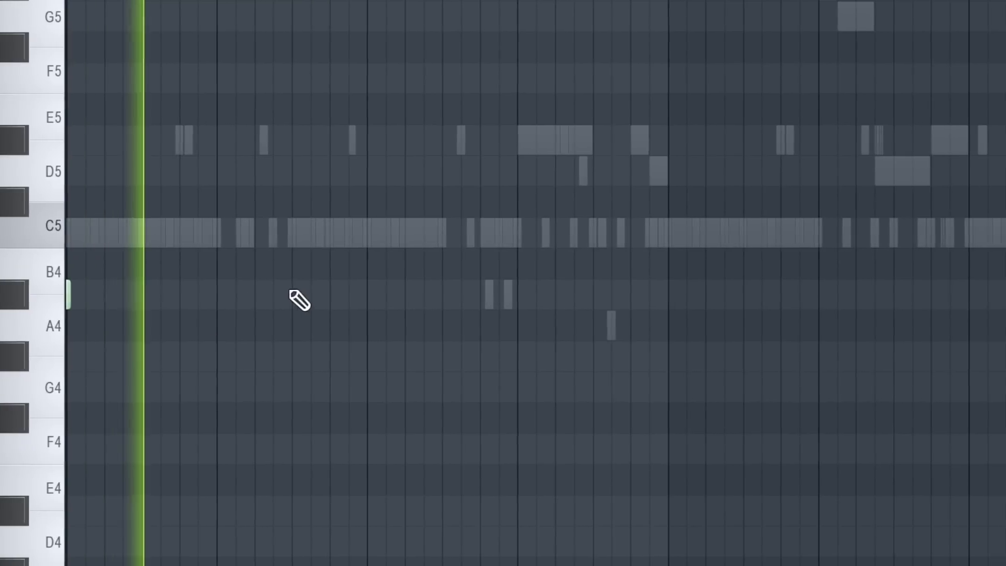
Draw the kick pattern as short A#4 hits following the 808 rhythm across the pattern
click(265, 292)
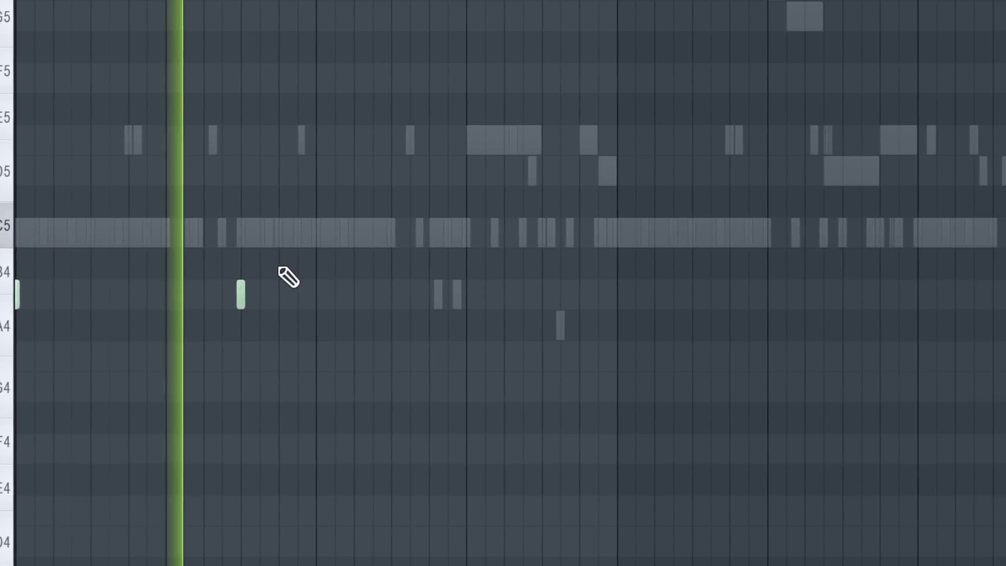
click(327, 294)
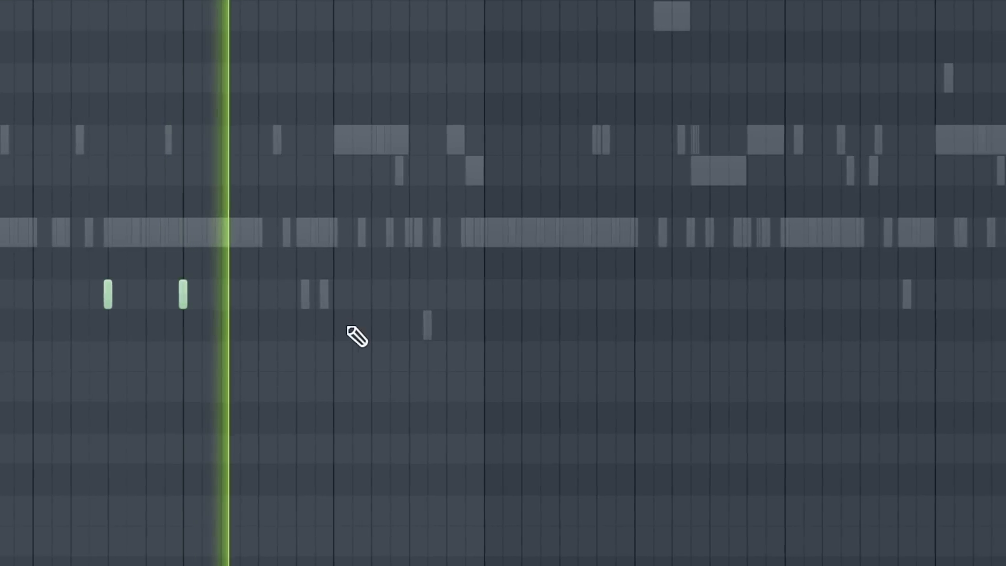
scroll(343, 325, up, 2)
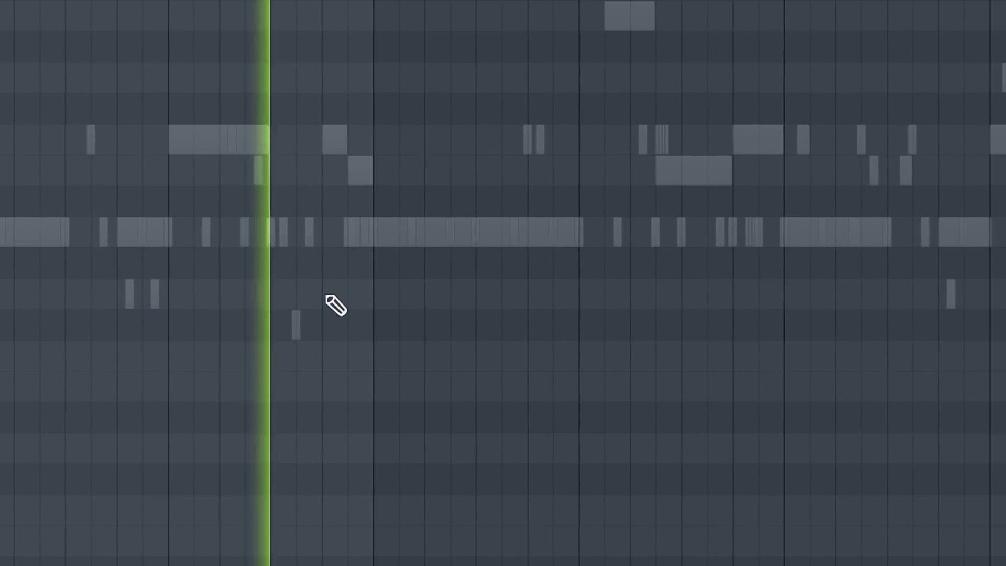
click(330, 296)
click(383, 297)
click(459, 297)
click(579, 291)
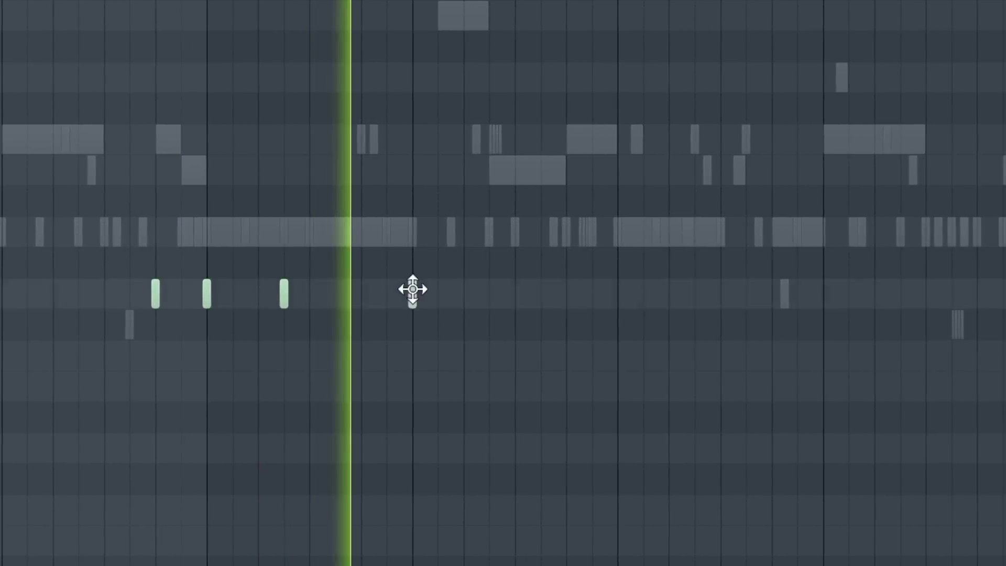
click(390, 294)
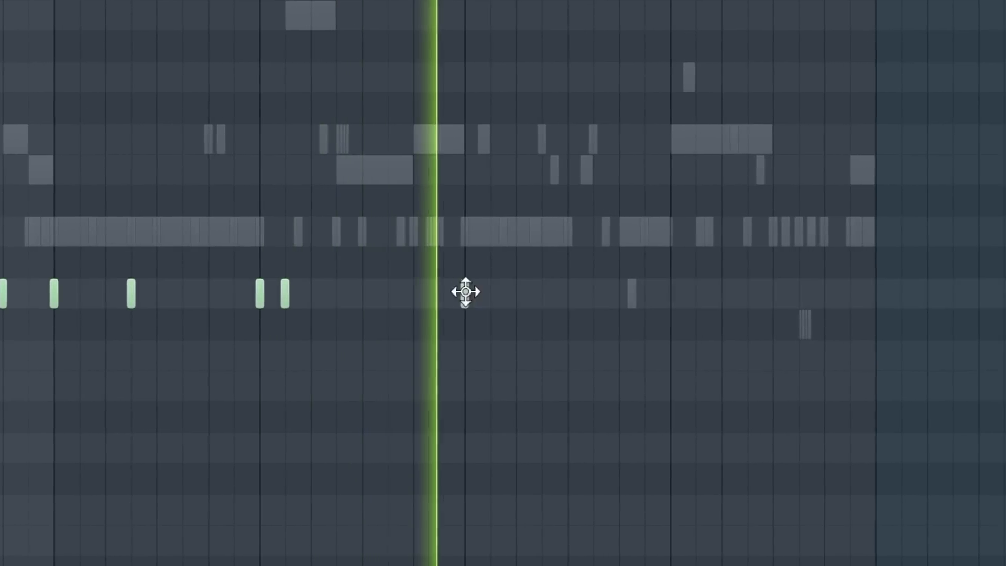
click(565, 292)
click(553, 292)
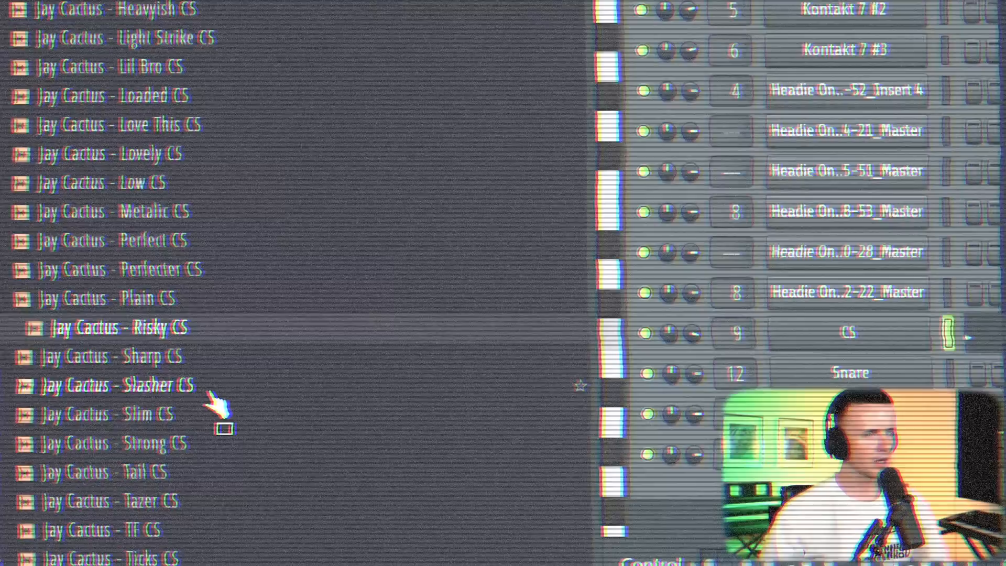
Audition CS samples including Slasher CS and add a second CS layer with C5 hits that fall in velocity
drag(209, 385, 213, 370)
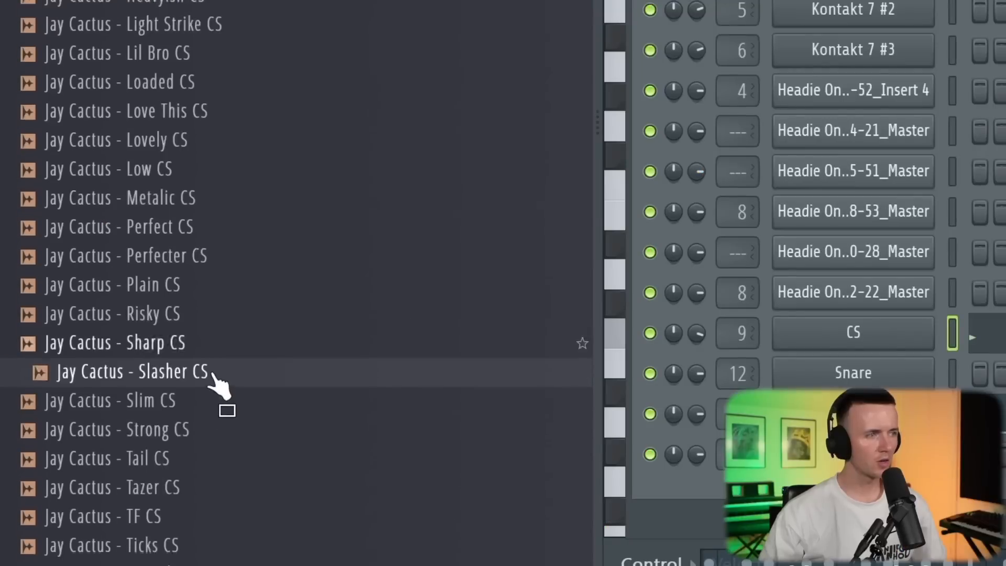
drag(144, 245, 955, 373)
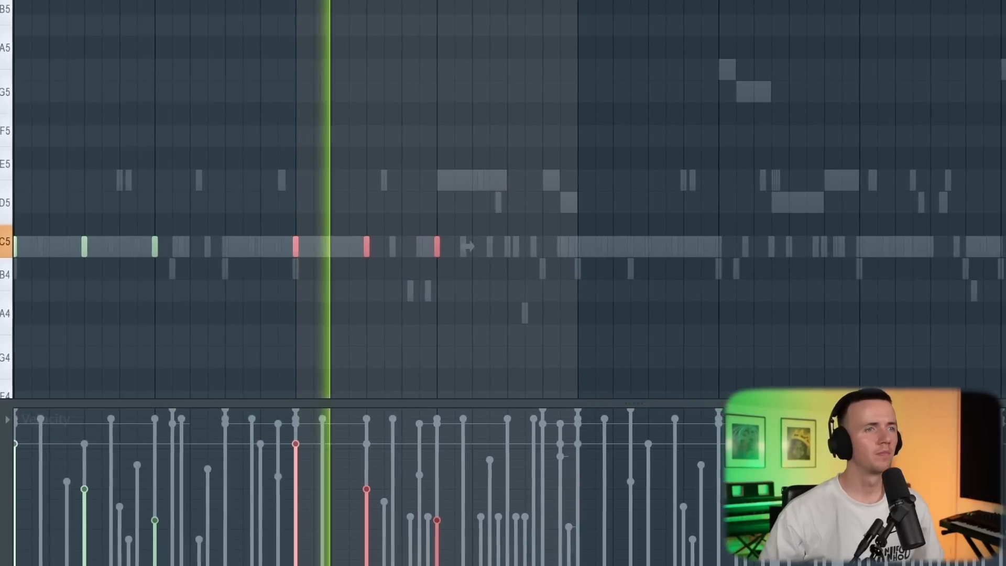
Load Jay Cactus - Wildin CS and ramp the velocities of its C5 hit pairs gradually downward
scroll(445, 210, down, 5)
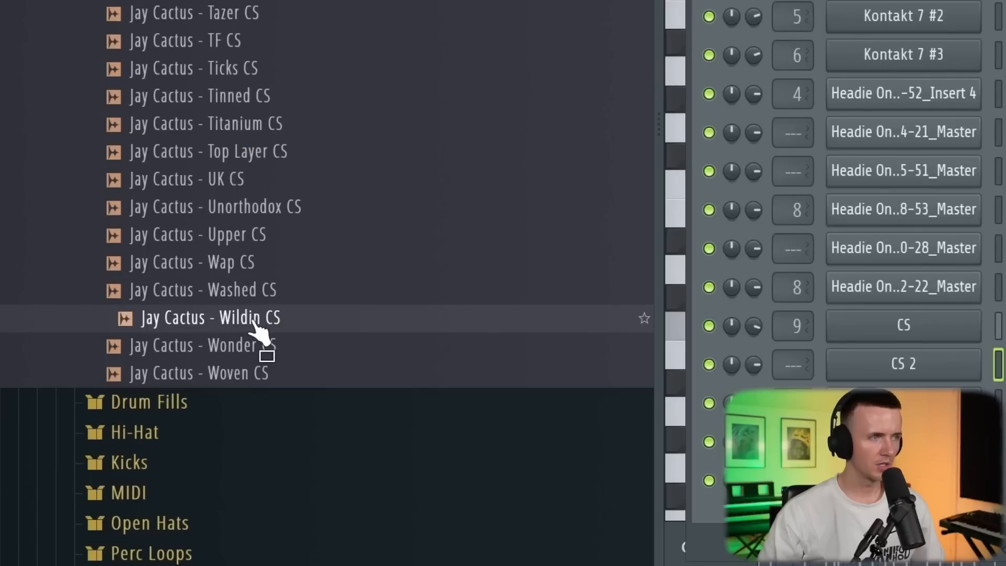
drag(257, 328, 963, 398)
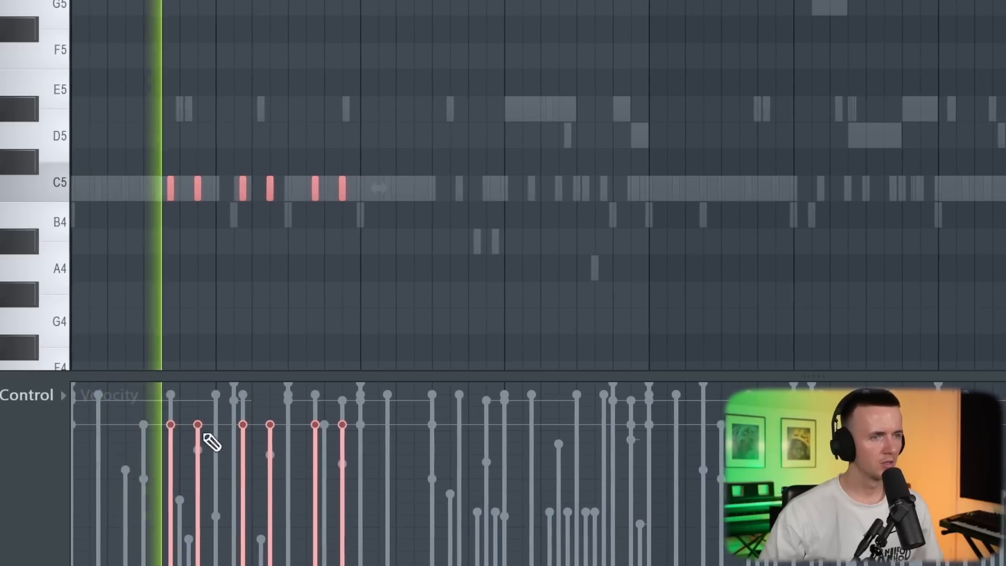
mouse_move(213, 443)
mouse_down()
mouse_move(226, 467)
mouse_move(393, 540)
mouse_up()
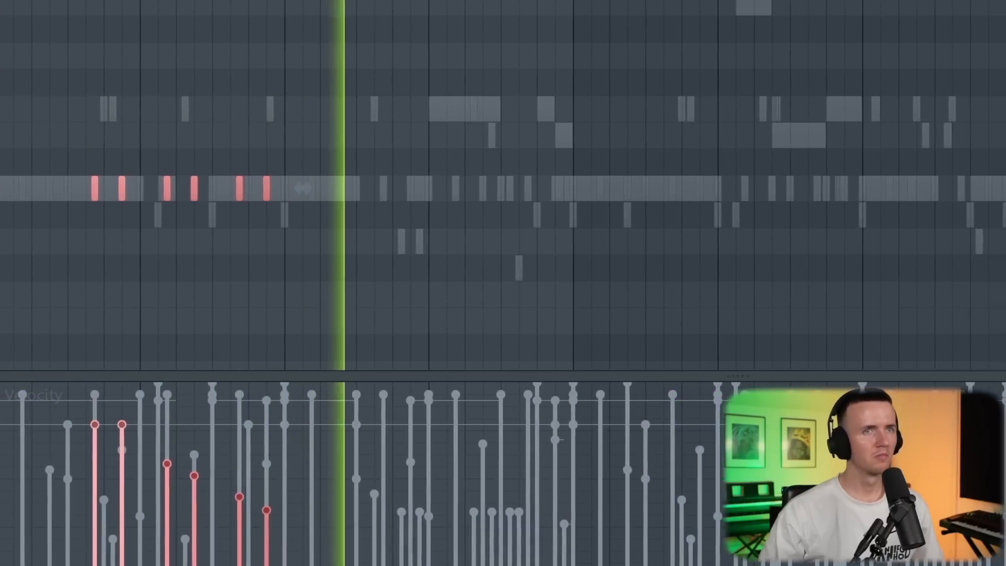
Duplicate the fading Wildin CS hits further along the drum pattern
scroll(654, 29, down, 2)
drag(0, 1, 393, 1)
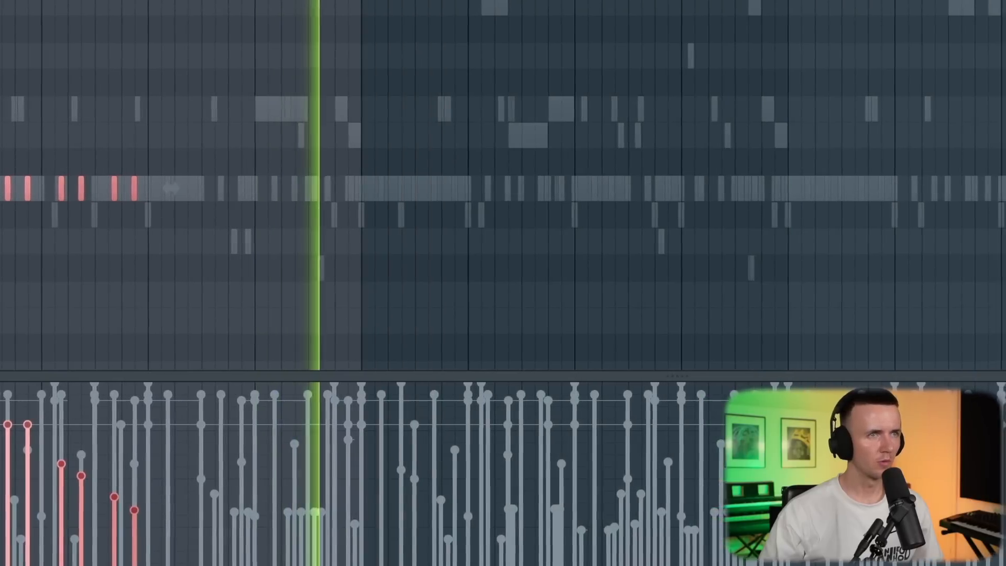
key(ctrl+b)
key(ctrl+a)
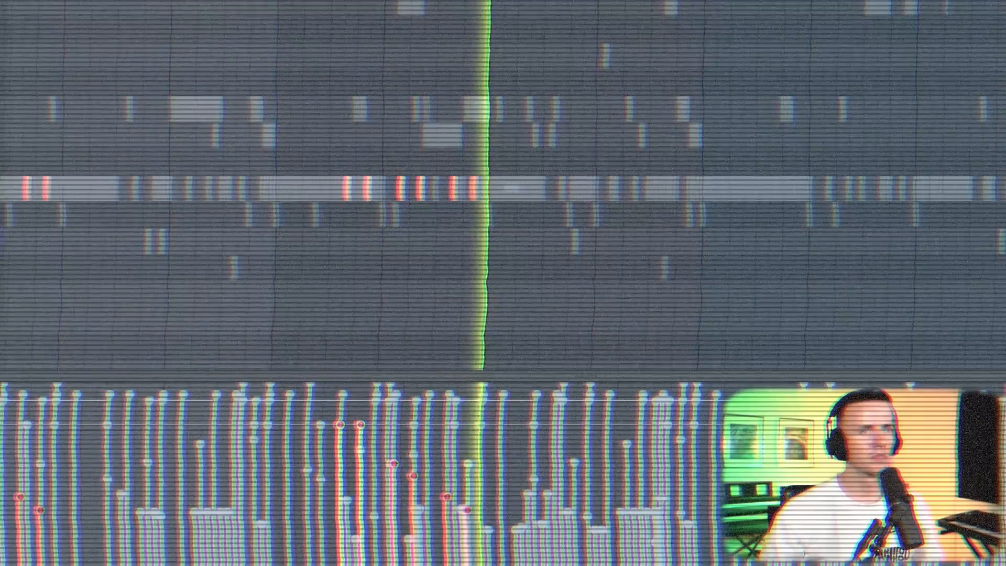
Place two sparse C5 hits for another percussion sound and raise the first one to A#5
drag(362, 341, 505, 468)
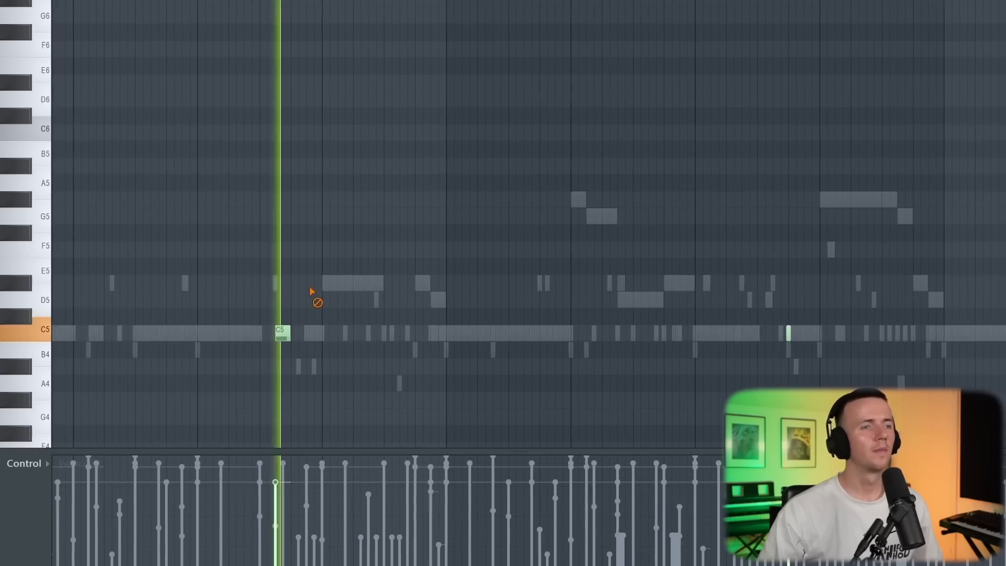
scroll(317, 285, down, 3)
click(357, 257)
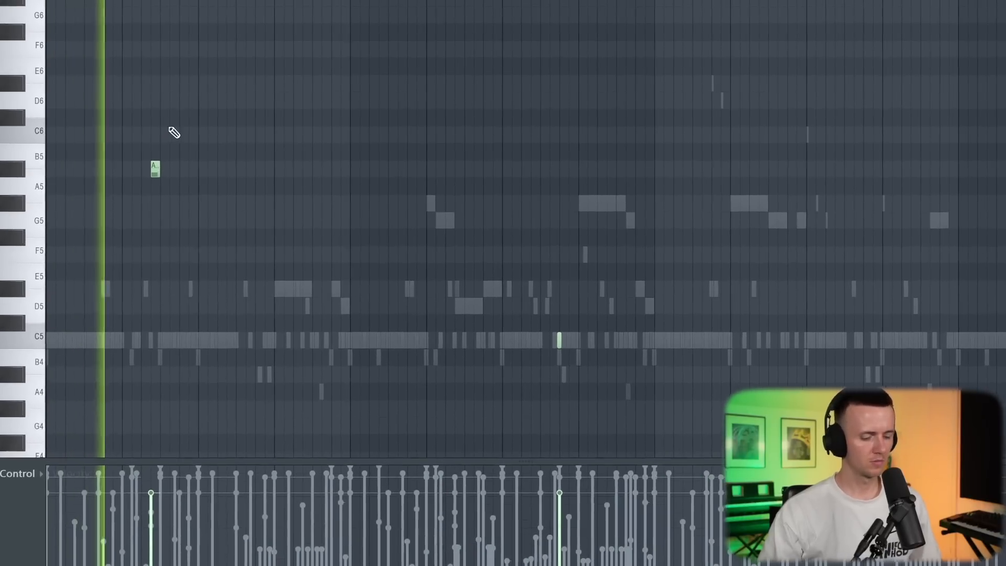
scroll(201, 177, up, 2)
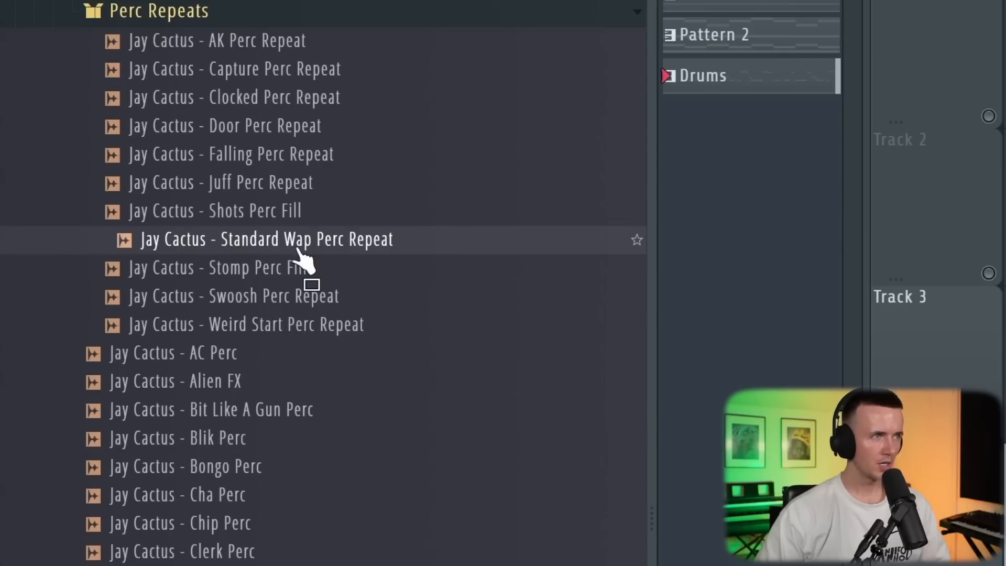
Add Jay Cactus - Standard Wap Perc Repeat to Track 5 at -1.3 dB and repeat the clip from bar 9
drag(316, 266, 231, 326)
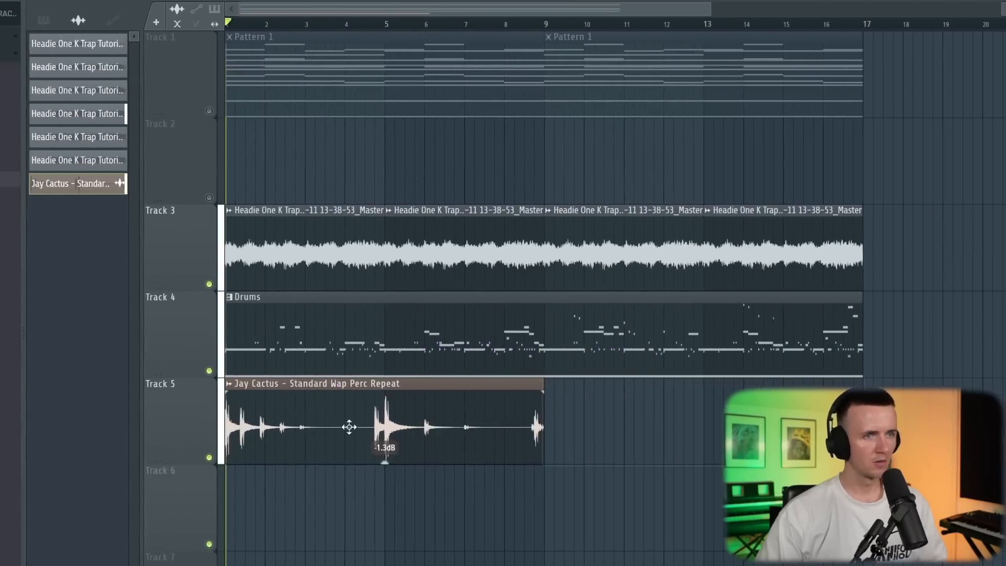
drag(262, 440, 588, 438)
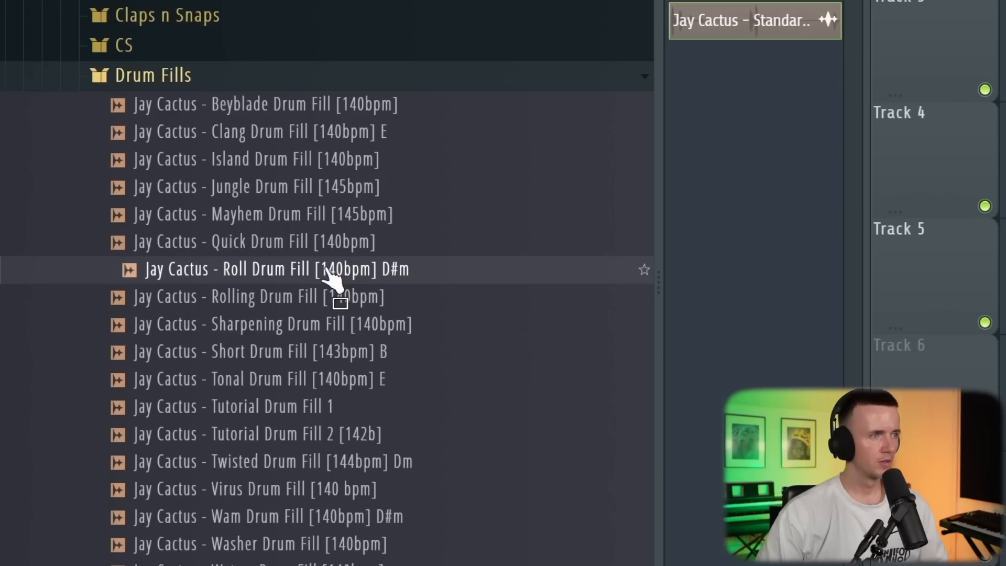
Add Jay Cactus - Roll Drum Fill [140bpm] D#m to Track 6 at bar 16 and lower its level to -3.5 dB
drag(269, 281, 515, 313)
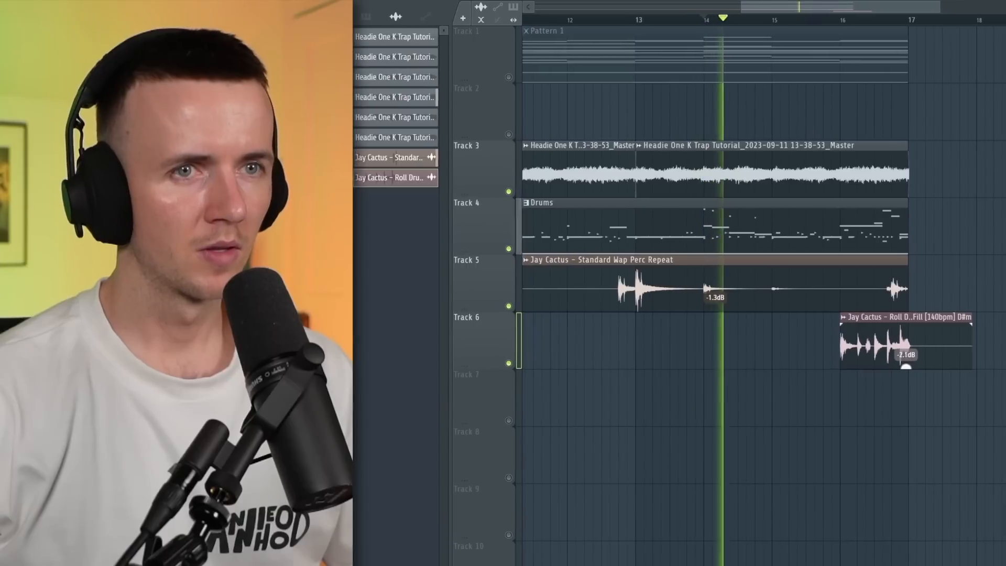
drag(904, 363, 897, 368)
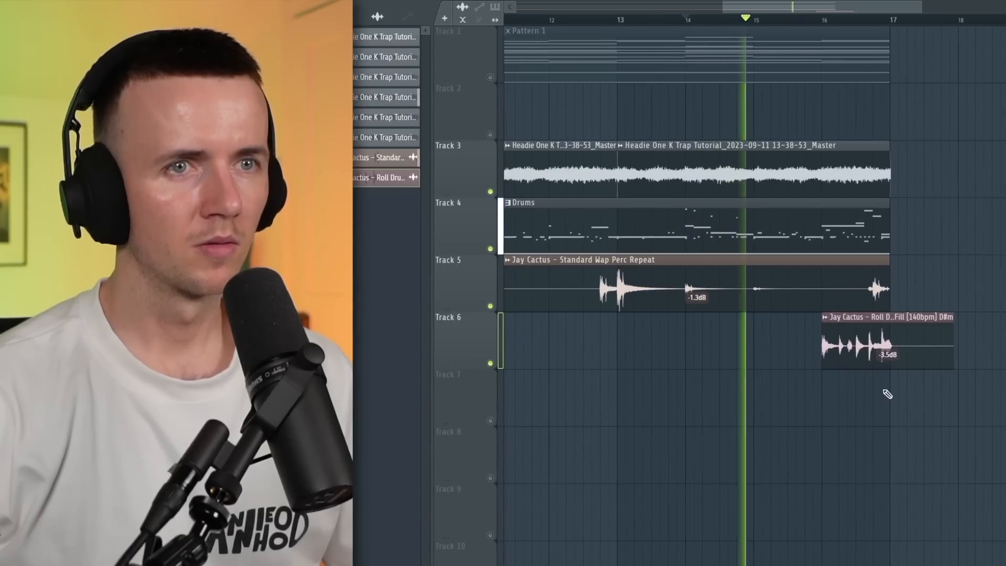
scroll(944, 157, down, 4)
key(ctrl+a)
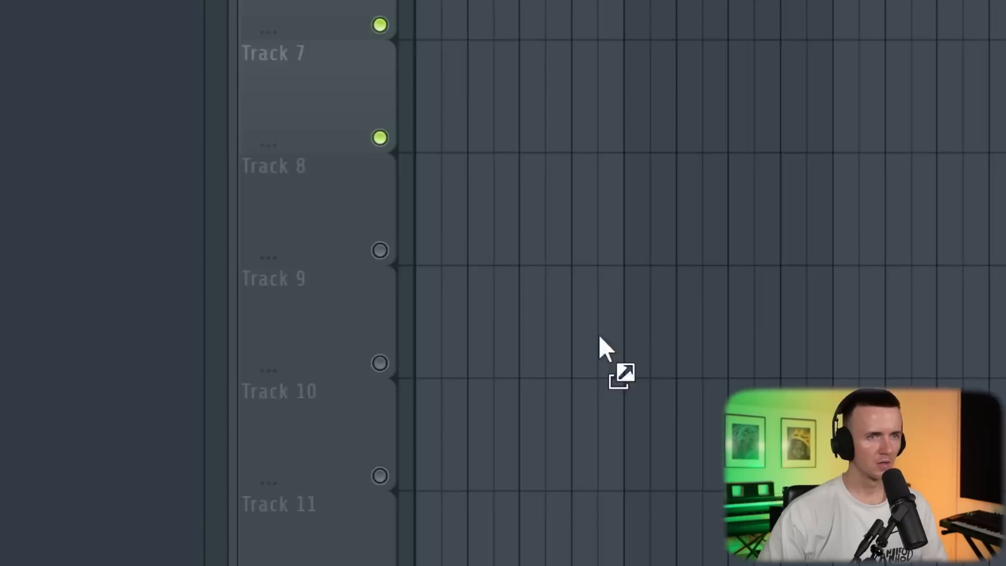
Add Jay Cactus - Washer Drum Fill [140bpm] to Track 7 at bar 15, fit it from 140 BPM and cut it at bar 16
drag(598, 338, 506, 361)
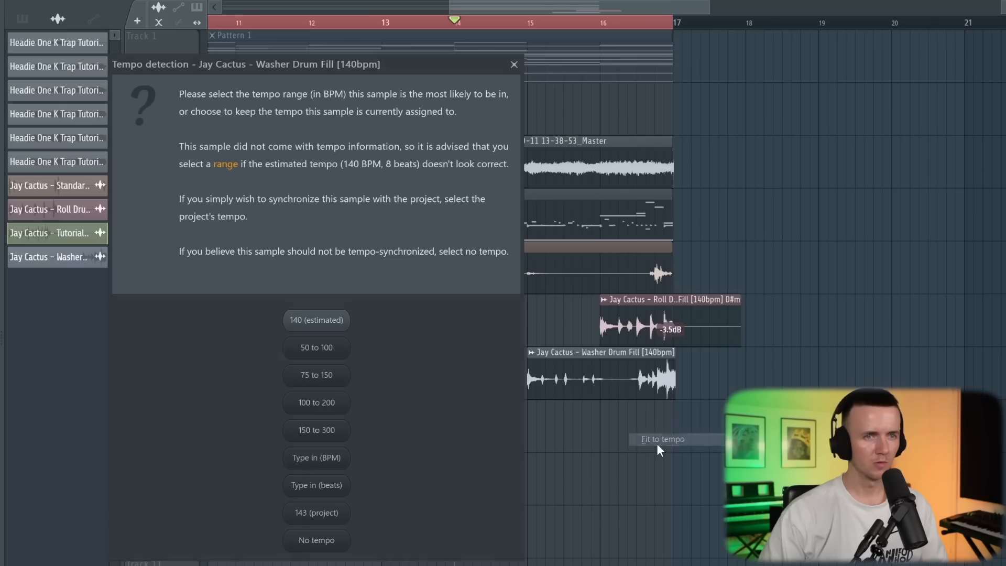
click(310, 321)
key(space)
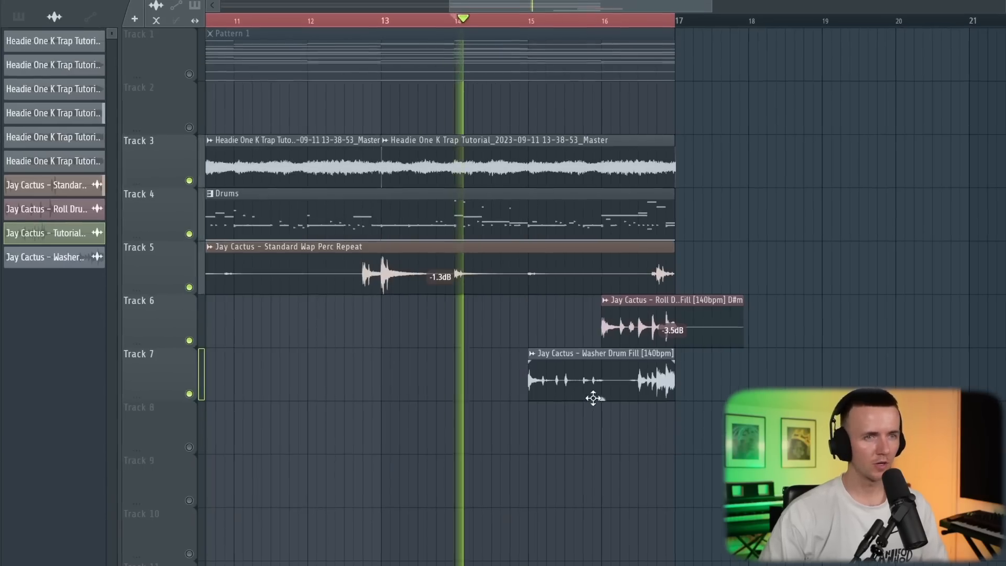
key(c)
drag(603, 345, 608, 406)
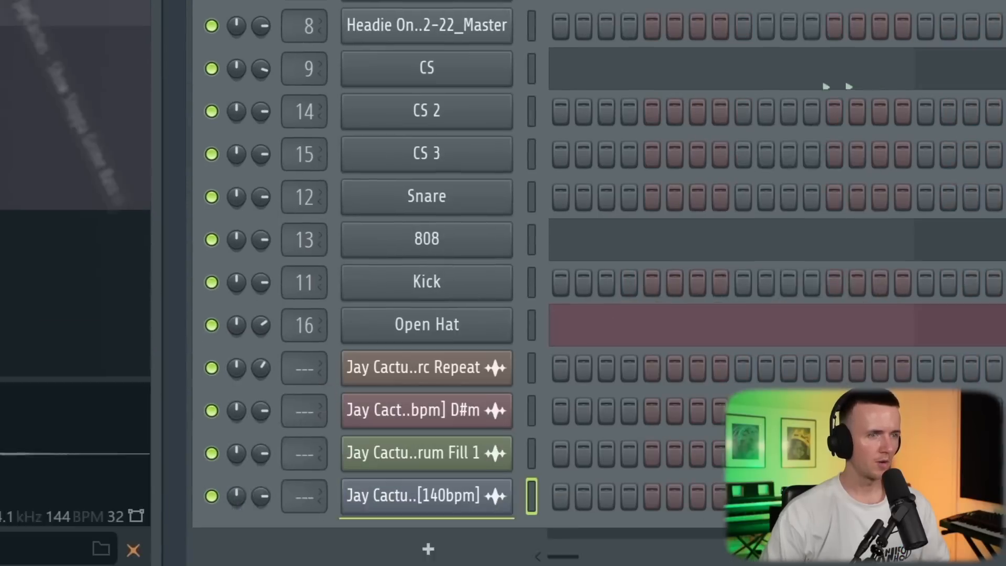
Add JayCactus - Show Stoppa Grime Bass as a new channel and adjust the decay of its ValhallaVintageVerb
drag(283, 524, 312, 521)
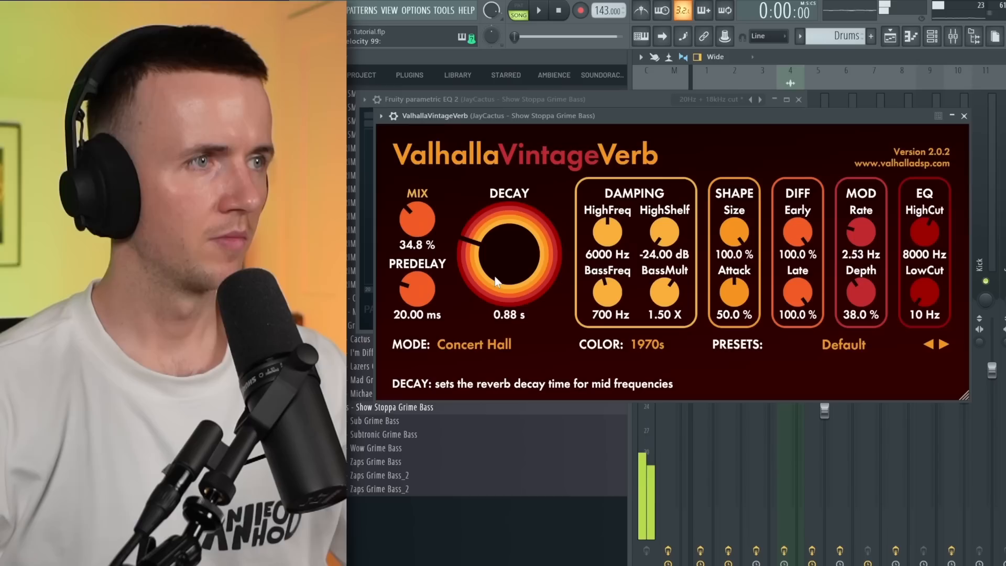
drag(492, 294, 491, 271)
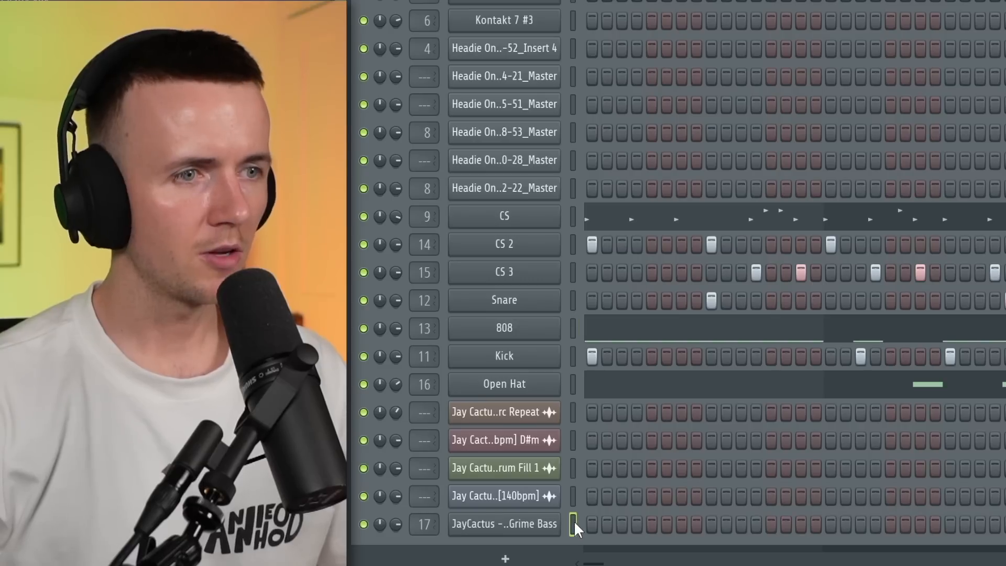
Delete the Grime Bass notes in the first half of the pattern and pan individual remaining notes to opposite sides
click(574, 520)
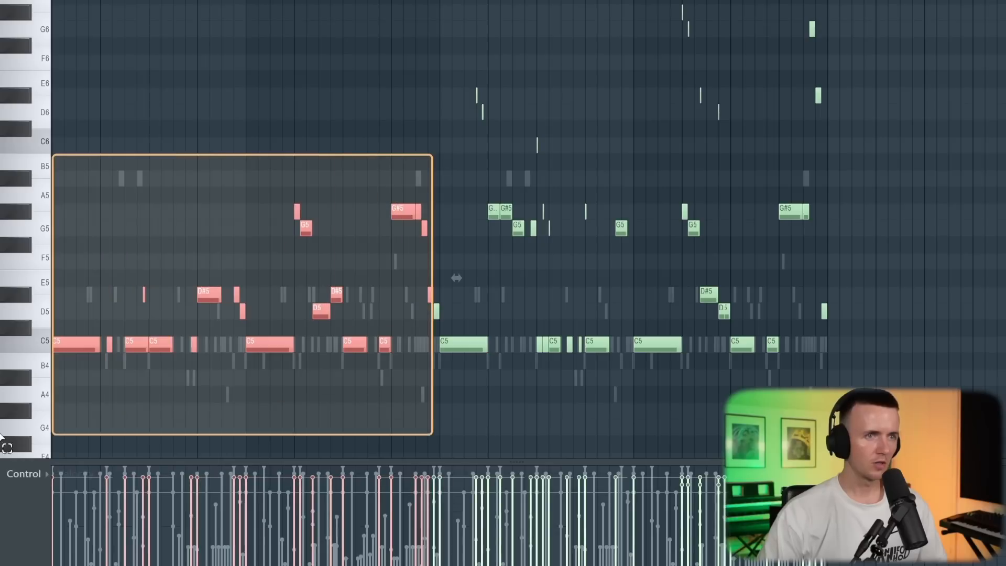
key(Delete)
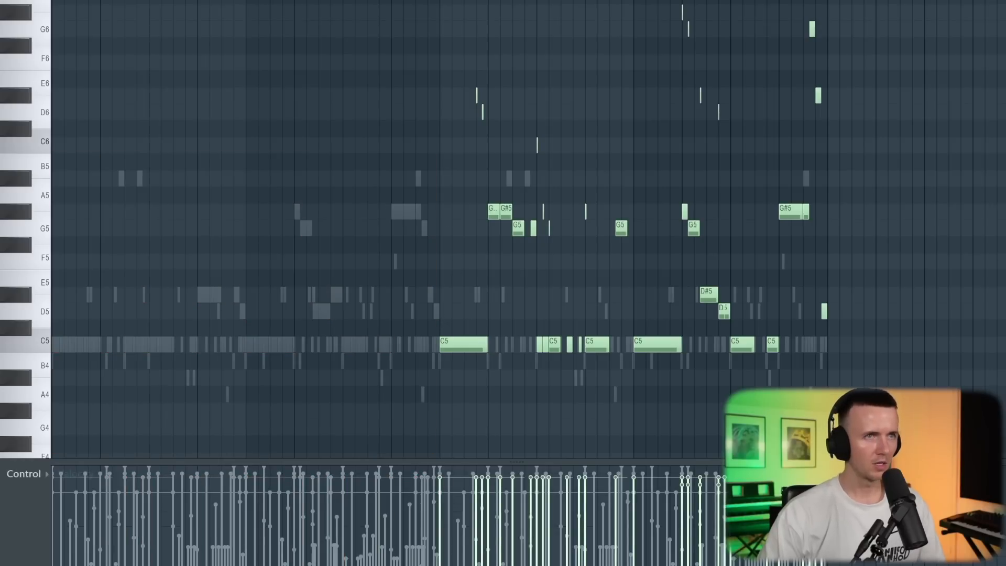
key(space)
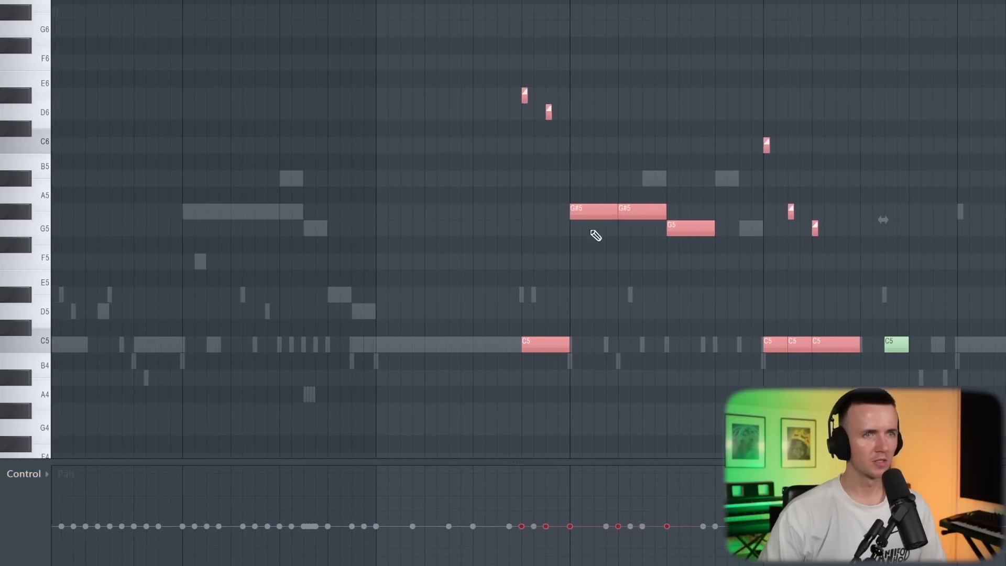
drag(526, 506, 526, 502)
drag(619, 533, 621, 555)
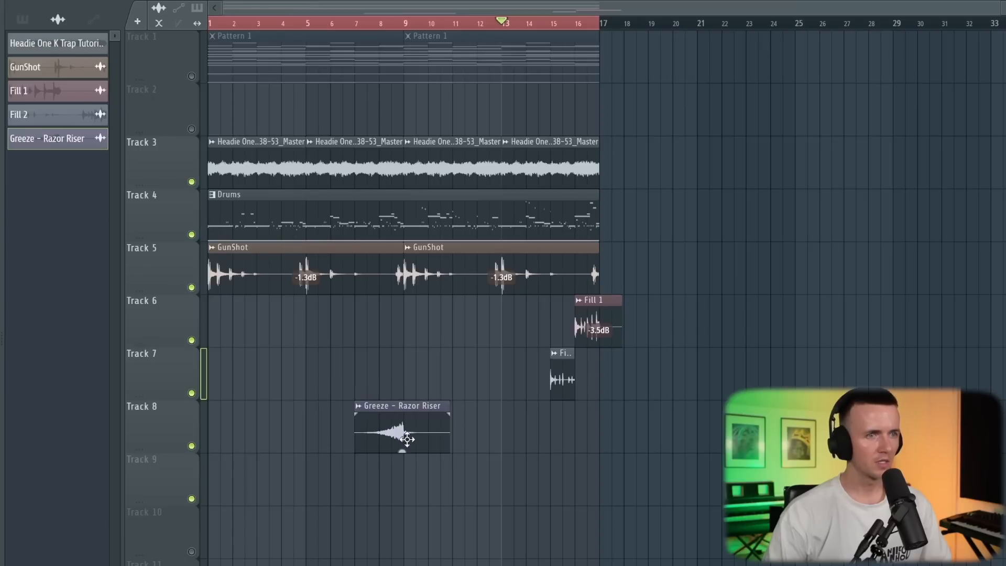
Open the Greeze - Razor Riser clip's options and adjust the input volume and panning of the Grime Bass Fruity Delay 2
click(358, 405)
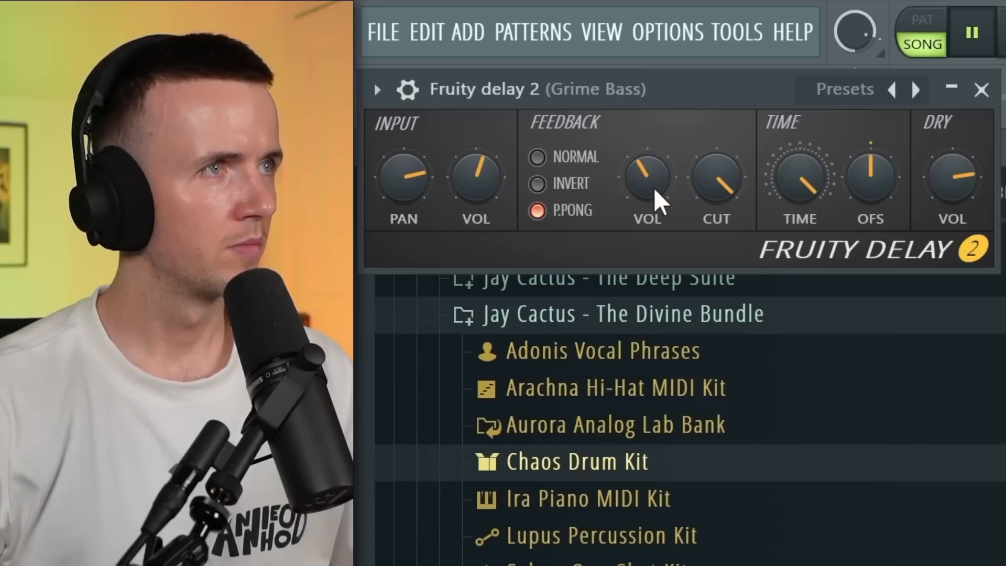
drag(479, 189, 478, 170)
drag(396, 187, 395, 223)
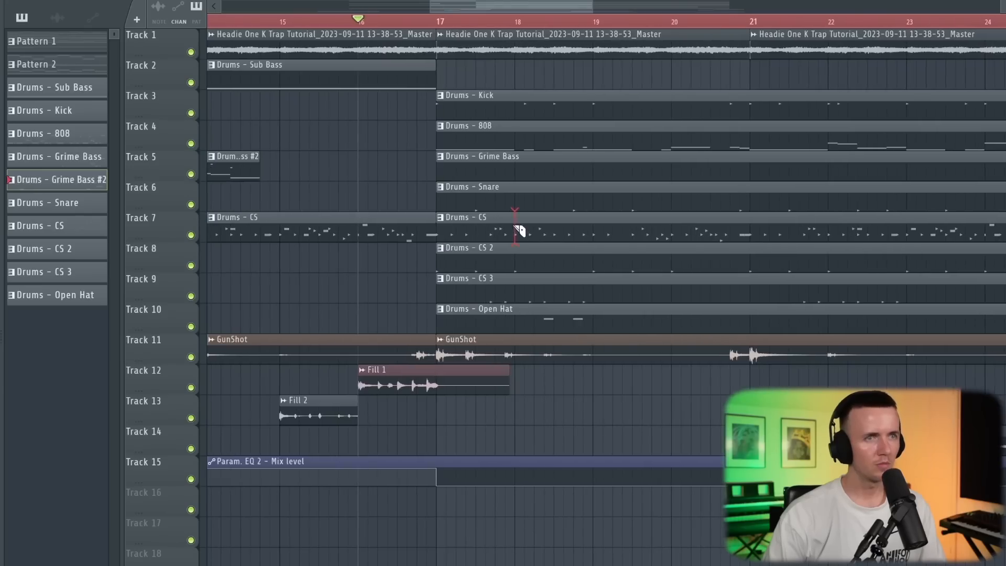
Cut the Kick and 808 out between bars 18 and 19, and trim the CS and Snare clips from bar 17
right_click(515, 226)
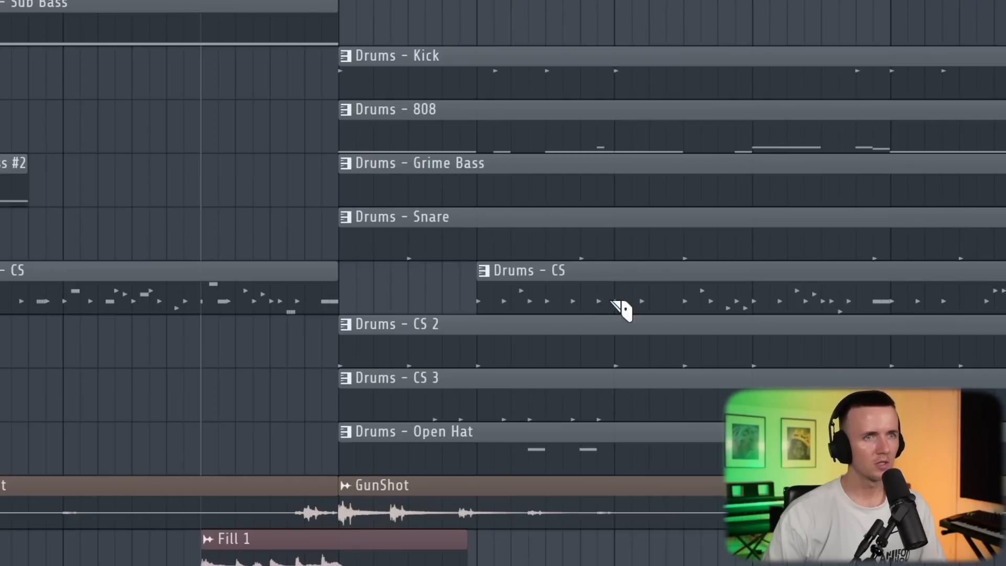
drag(473, 76, 474, 136)
key(space)
drag(614, 58, 615, 137)
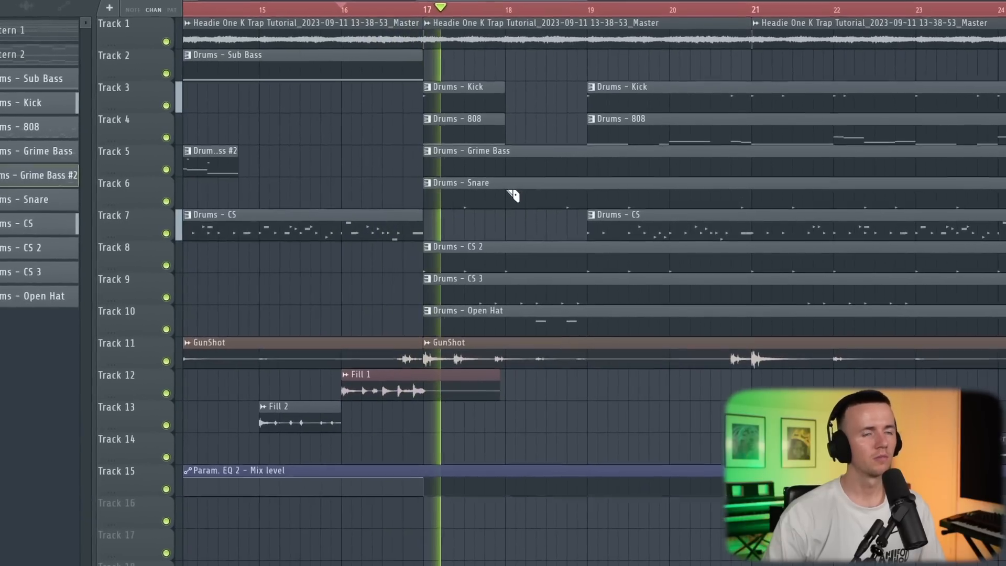
click(511, 194)
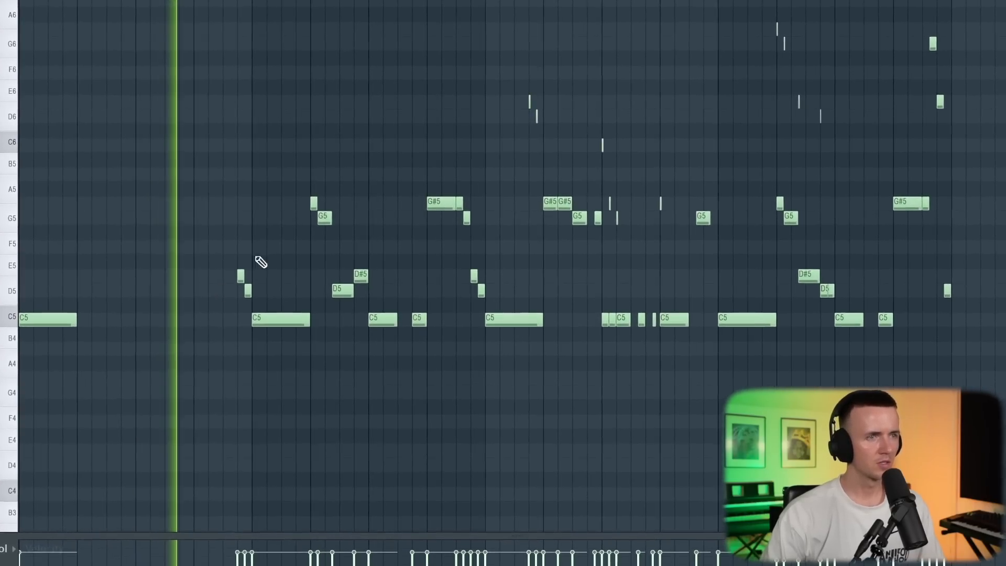
Delete the G#5, G5, D5 and D#5 notes directly after the second long C5 note in the 808 melody
scroll(268, 257, up, 1)
right_click(322, 204)
right_click(337, 219)
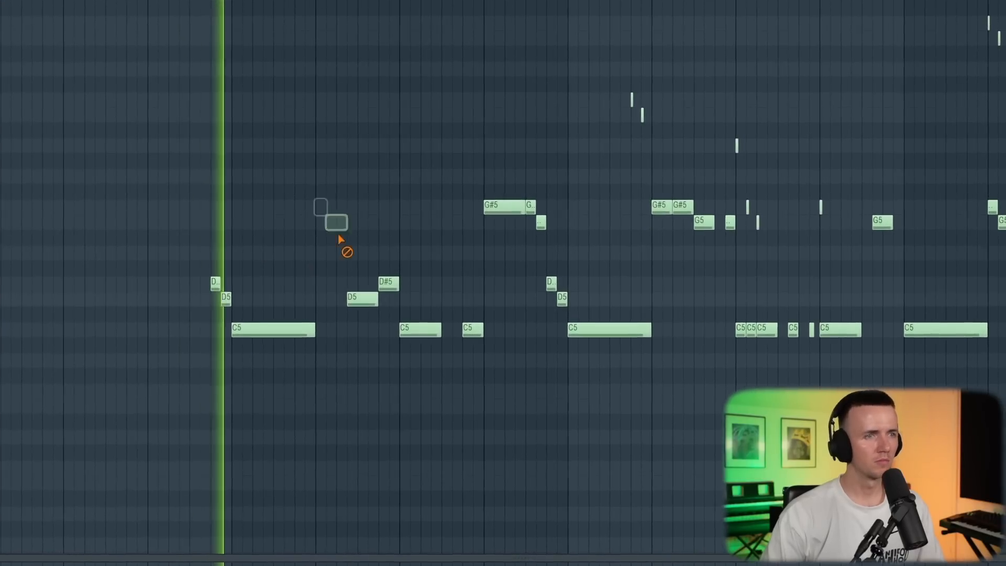
right_click(362, 294)
right_click(388, 279)
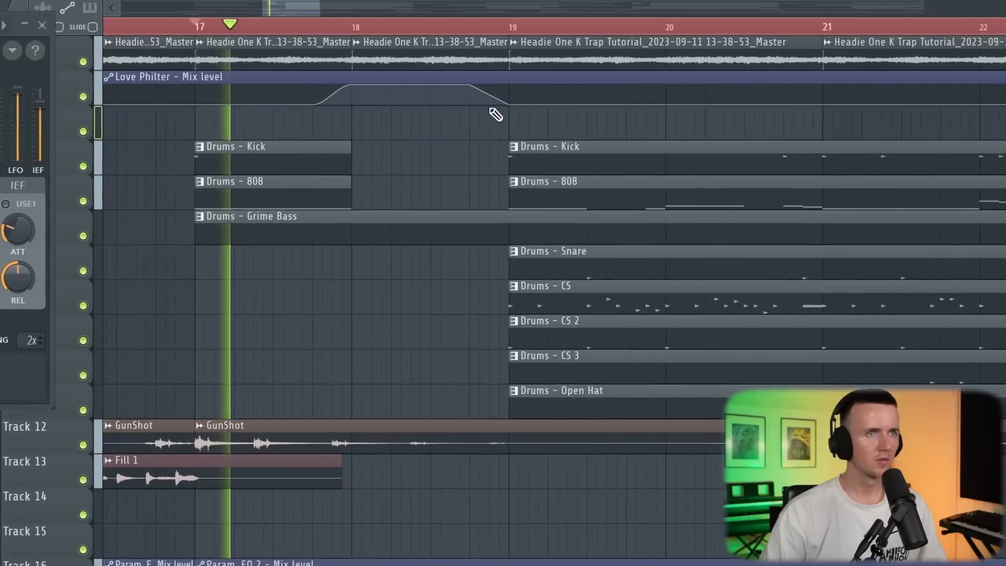
Change the curve type of the Love Philter - Mix level automation's falling slope at bar 19
right_click(549, 88)
click(575, 174)
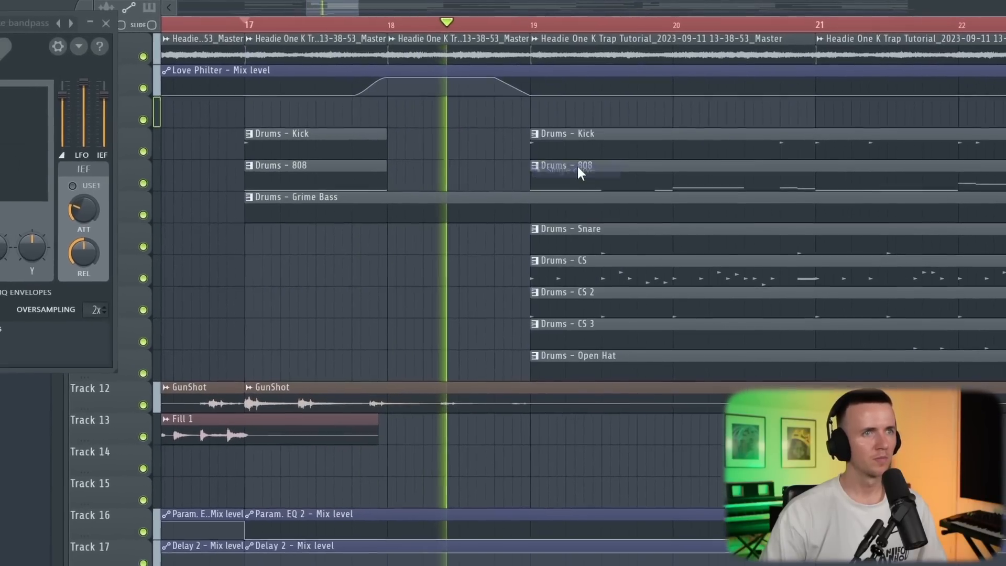
Play through the full playlist arrangement and examine how the intro, drops, 808 #2 section and mix automations are laid out
scroll(470, 148, down, 5)
scroll(478, 146, down, 3)
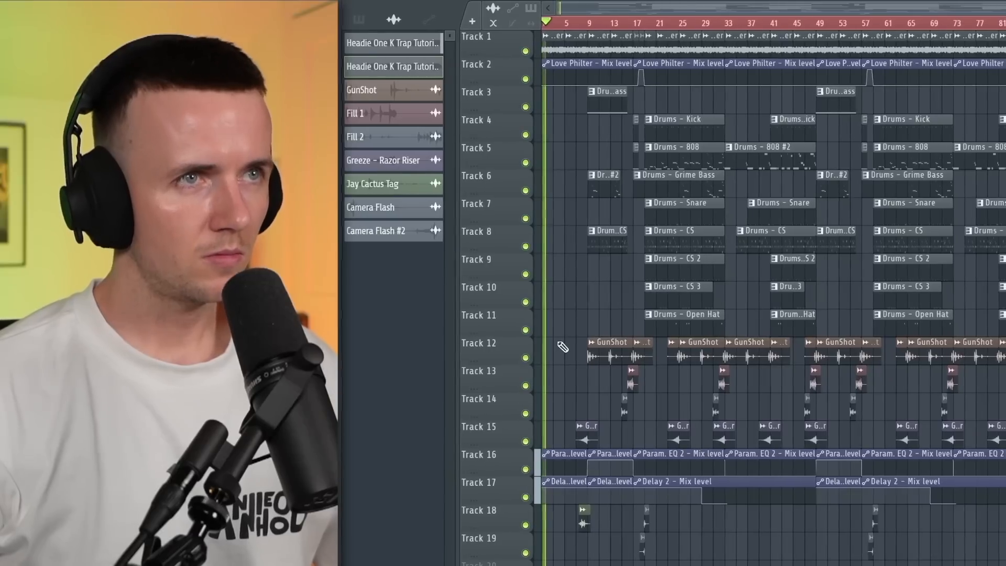
scroll(562, 347, up, 3)
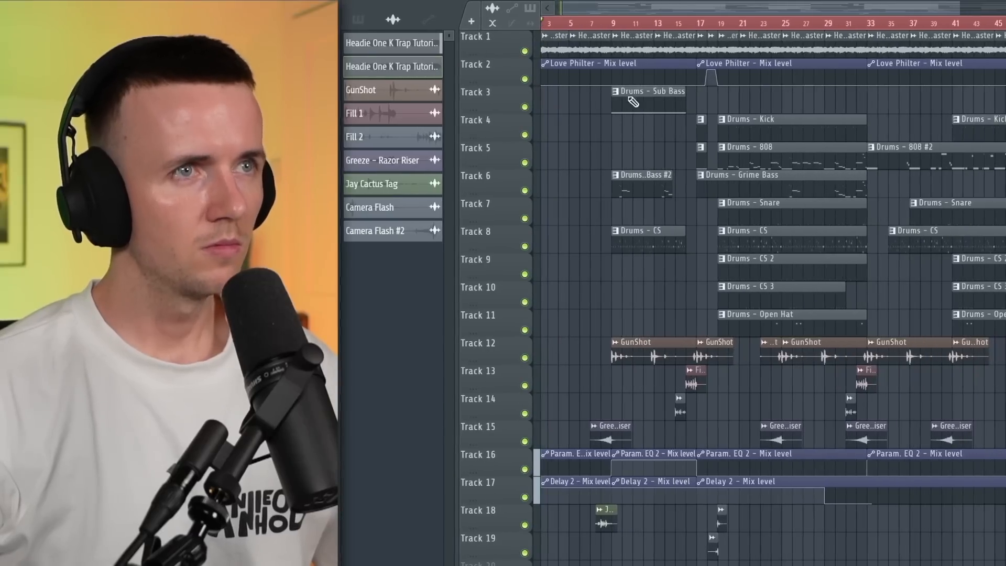
drag(629, 11, 613, 11)
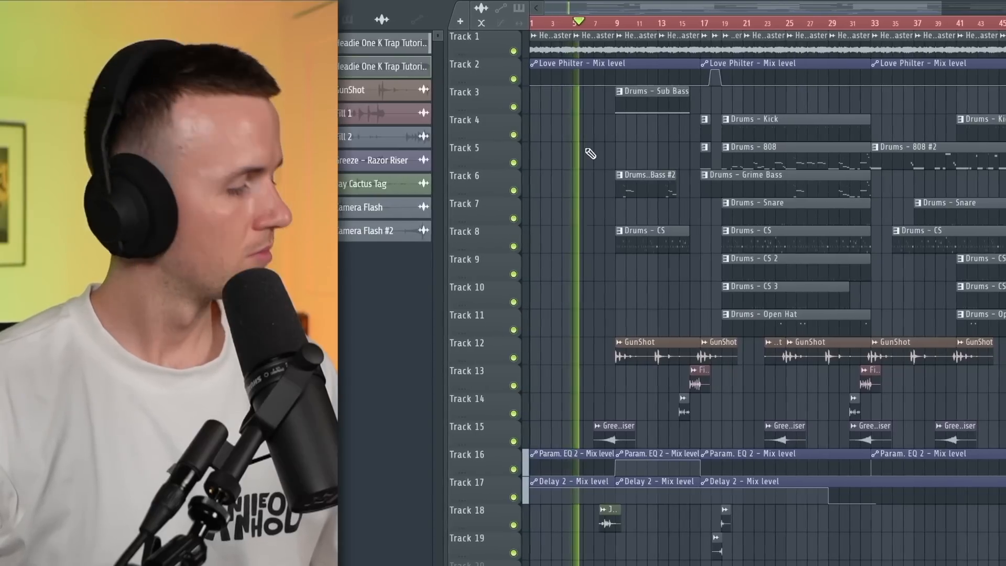
scroll(635, 159, up, 3)
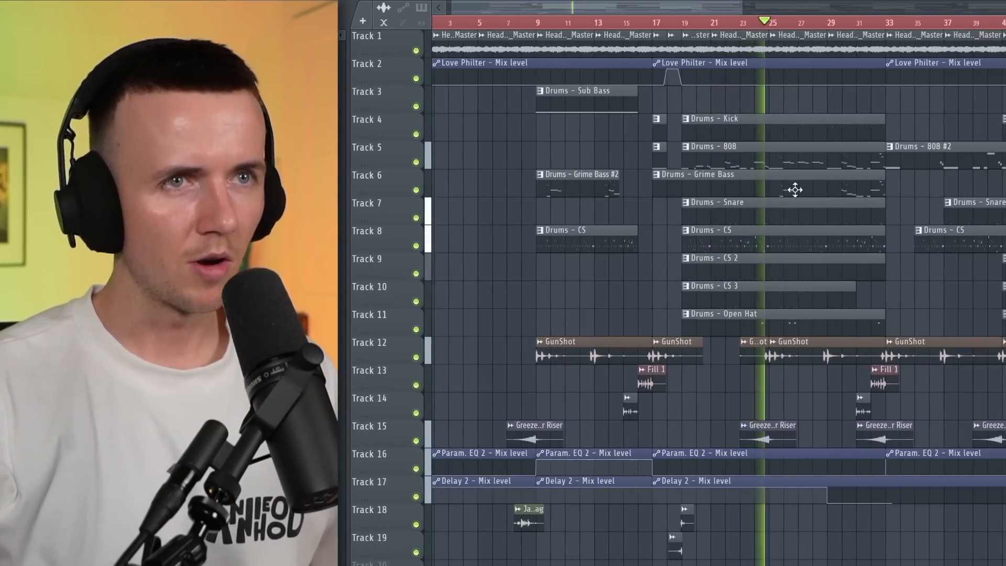
scroll(659, 257, down, 1)
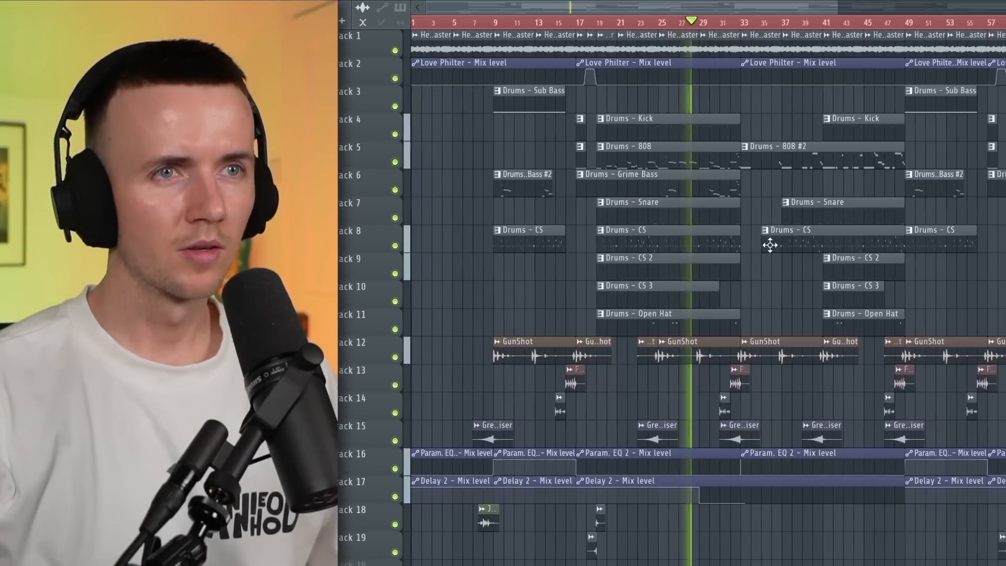
scroll(764, 288, up, 2)
scroll(762, 288, up, 2)
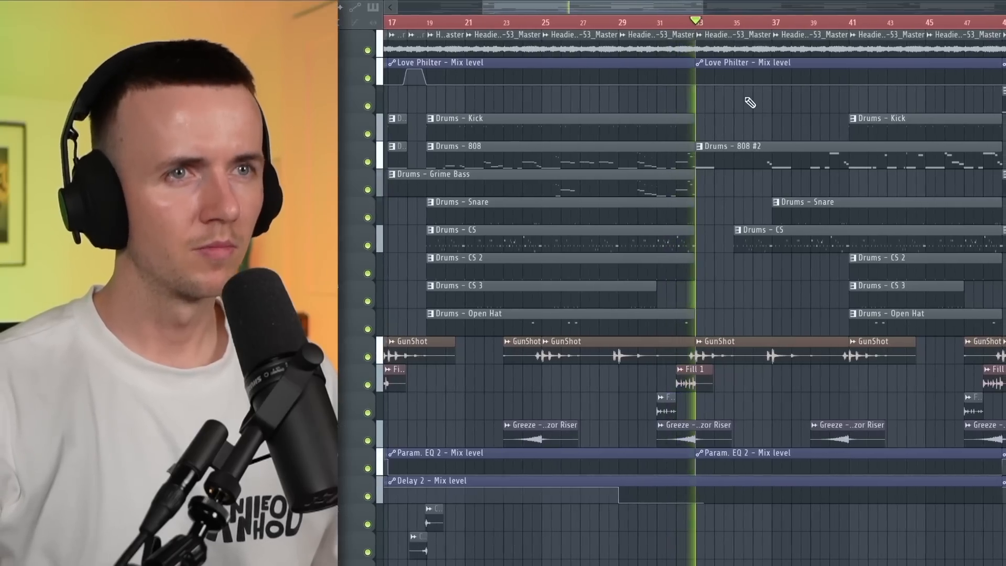
scroll(744, 98, down, 1)
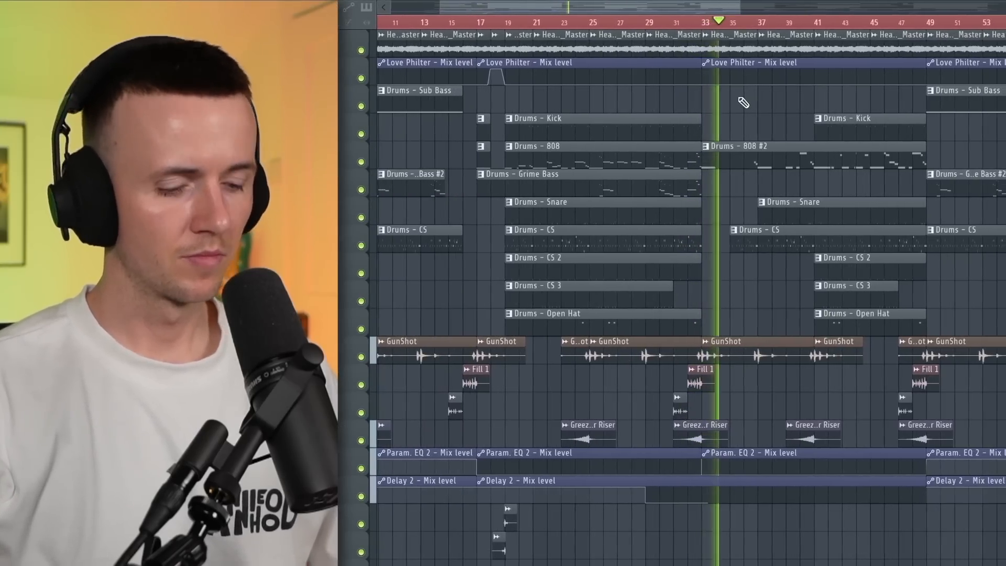